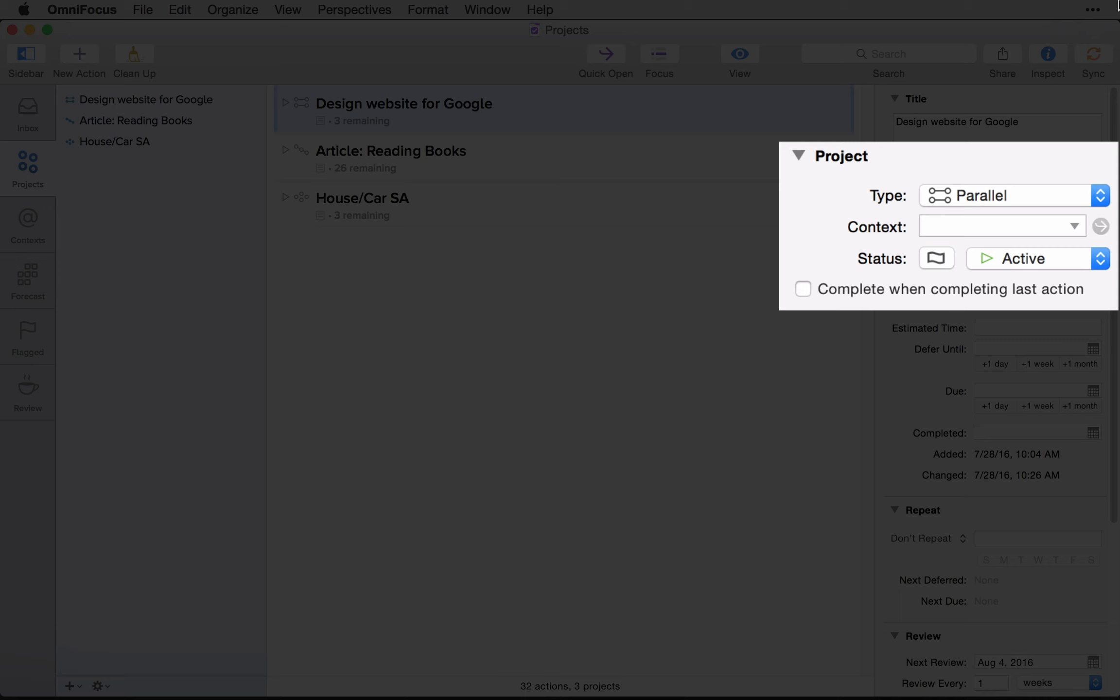
Set the default context of the "Design website for Google" project to Develop.
left_click(979, 229)
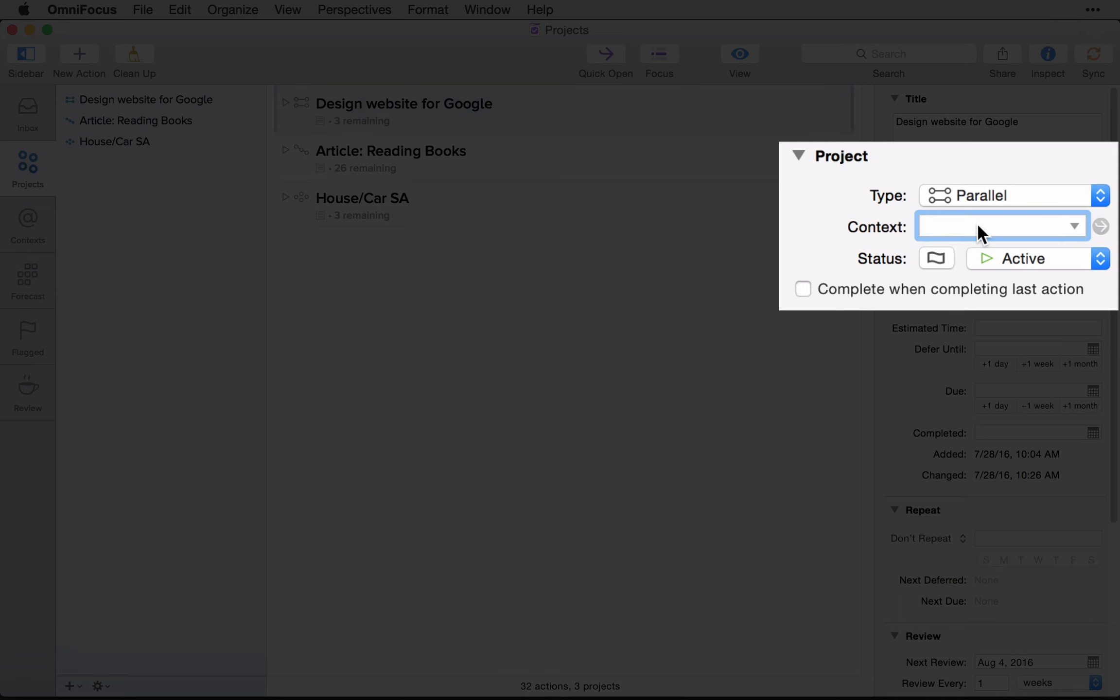
type("D")
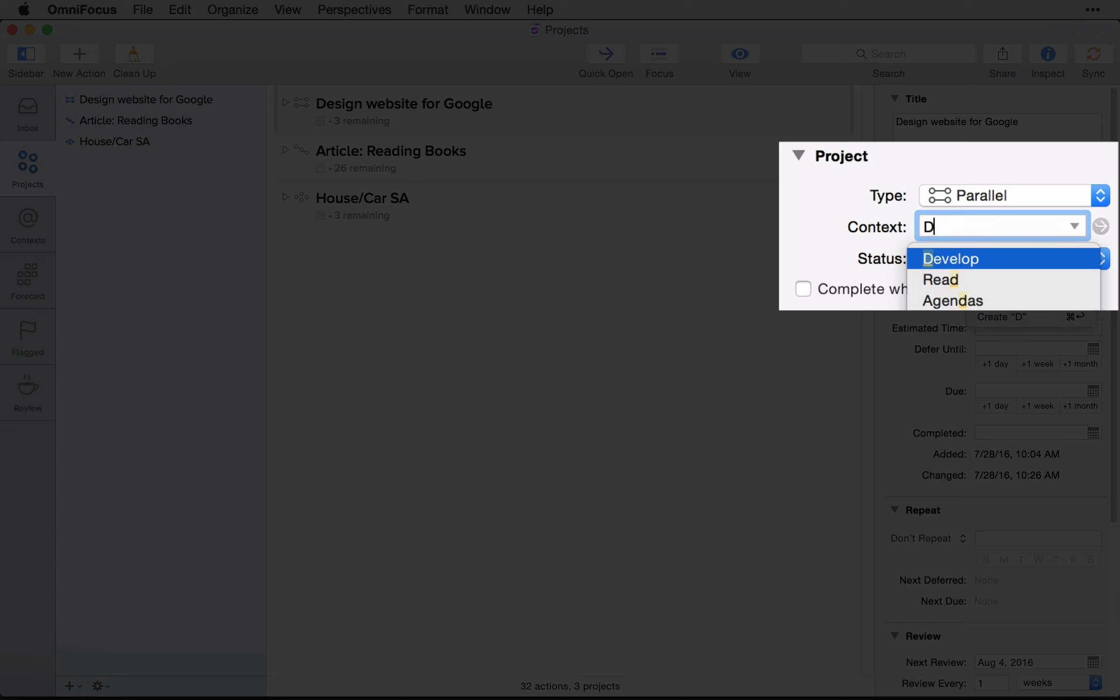
key("Return")
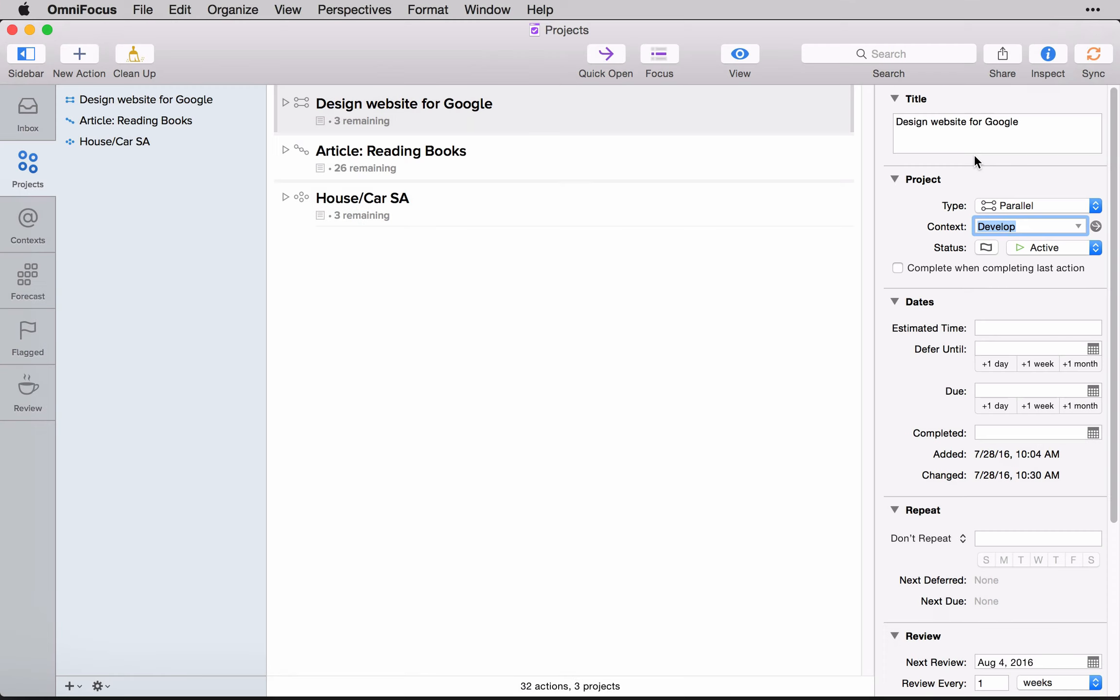
left_click(974, 156)
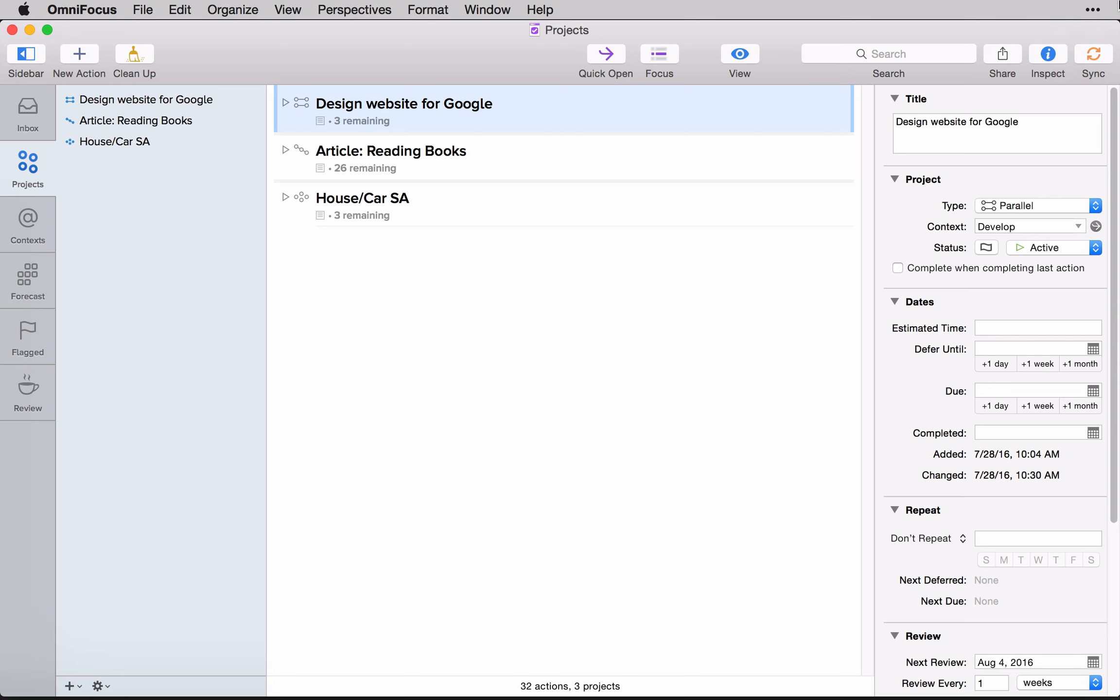
Add the action "Code front page" at the end of the "Design website for Google" project.
left_click(163, 95)
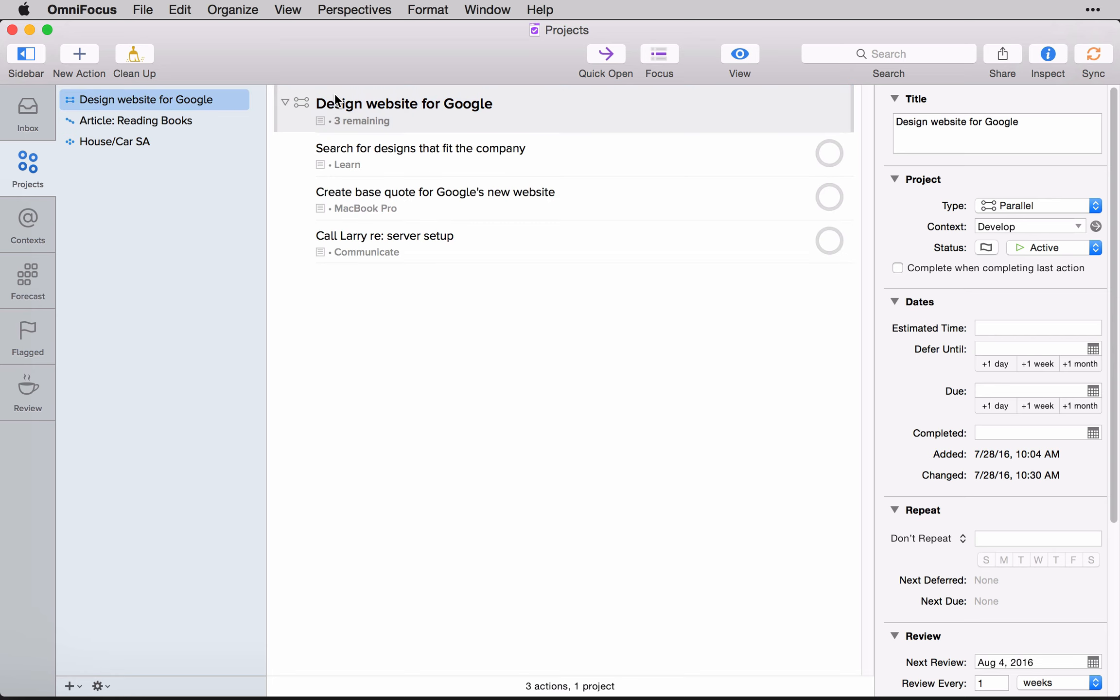
left_click(467, 233)
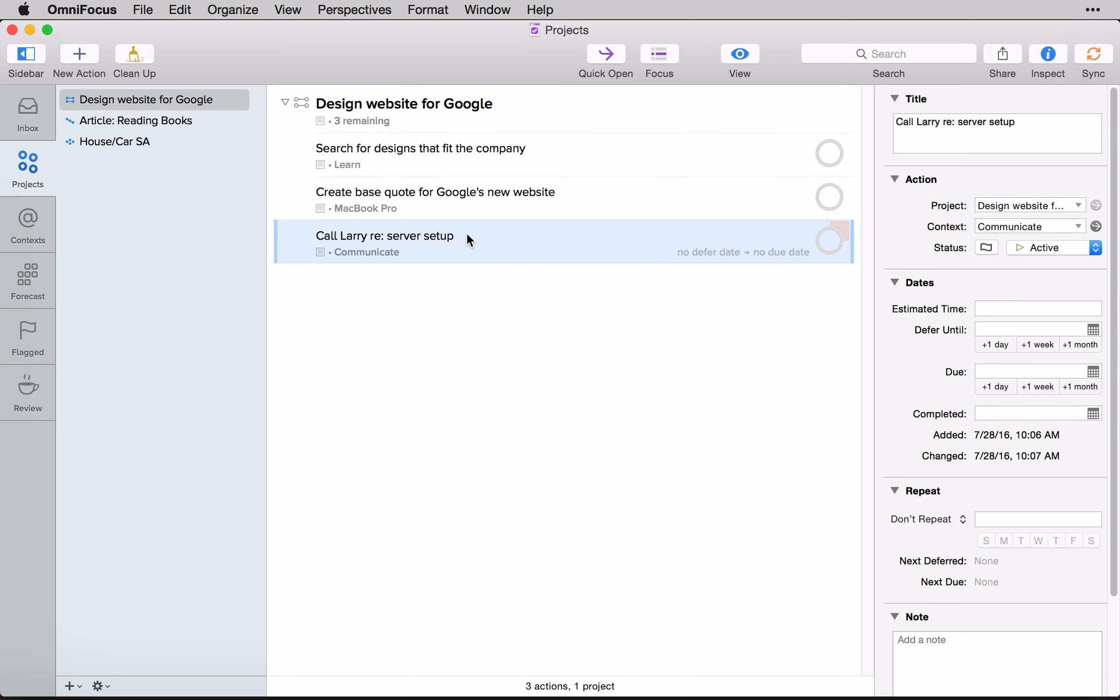
key("Return")
type("Code")
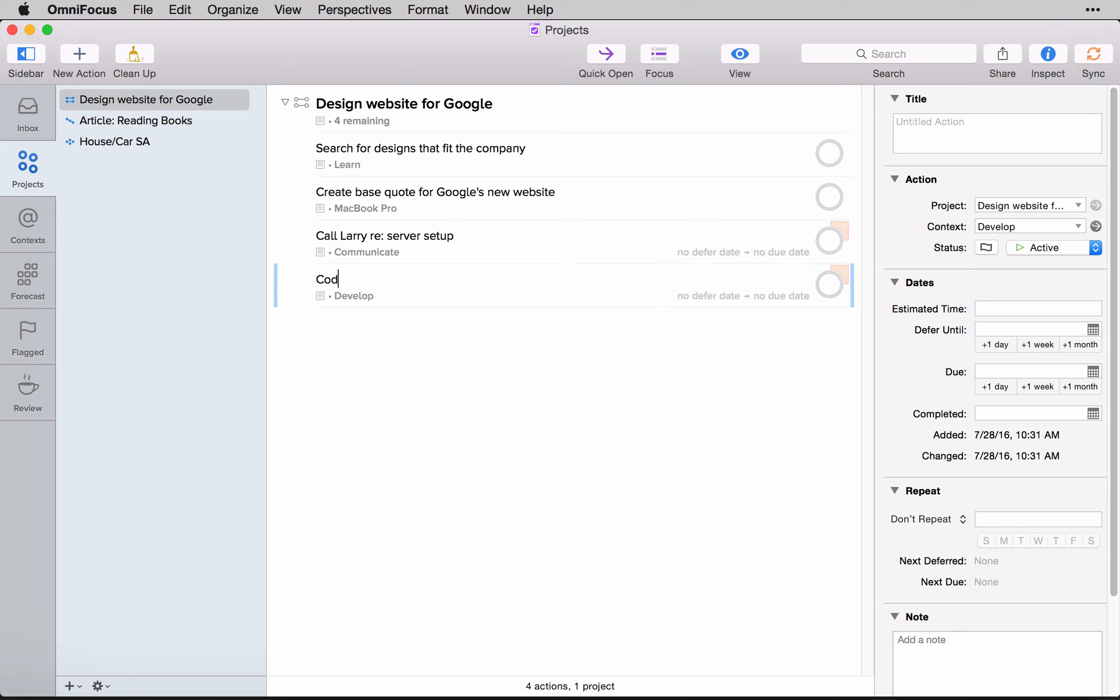
type(" front page")
key("Return")
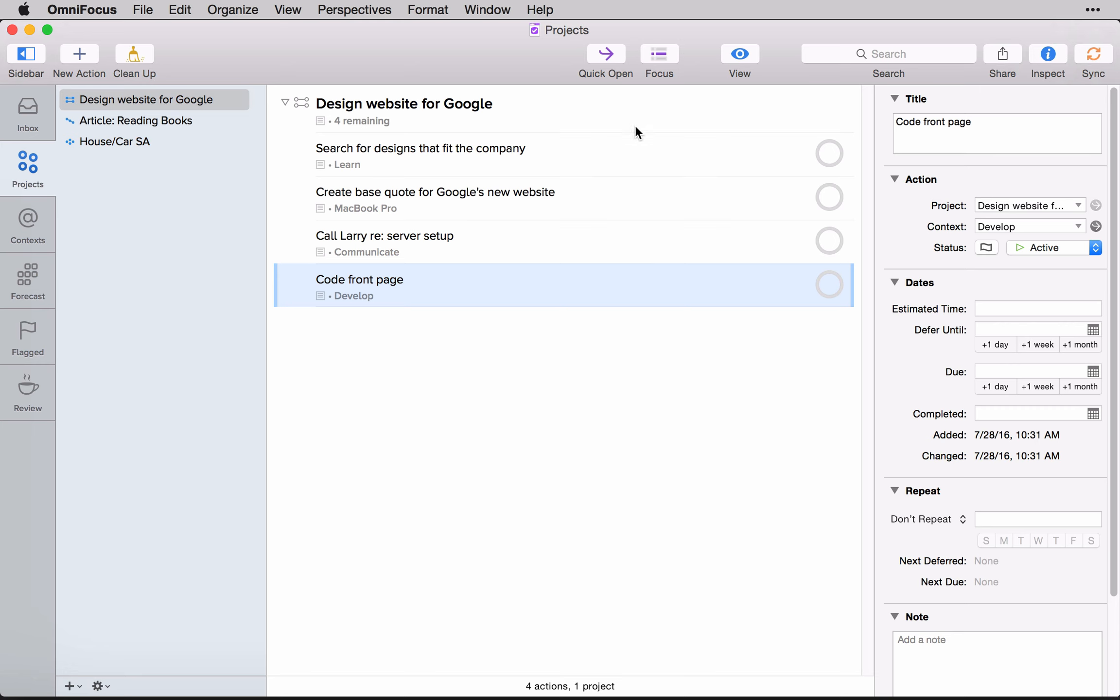
Add the action "Code legal page" directly after "Code front page".
key("Return")
type("Code lefe")
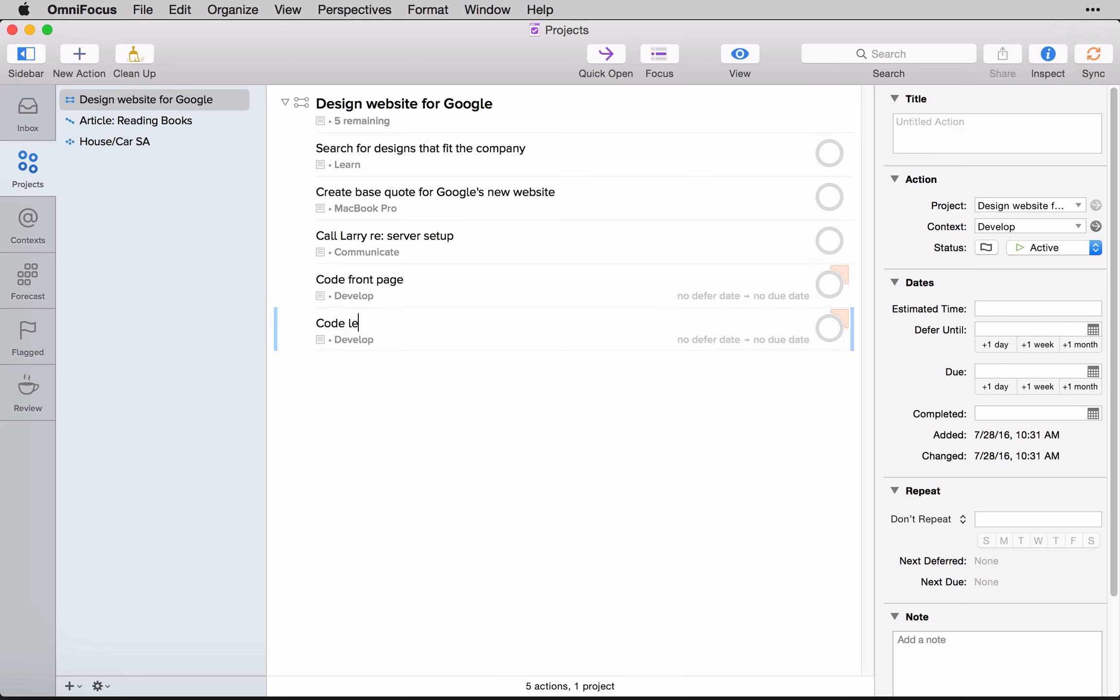
key("BackSpace")
key("BackSpace")
type("gal page")
key("Return")
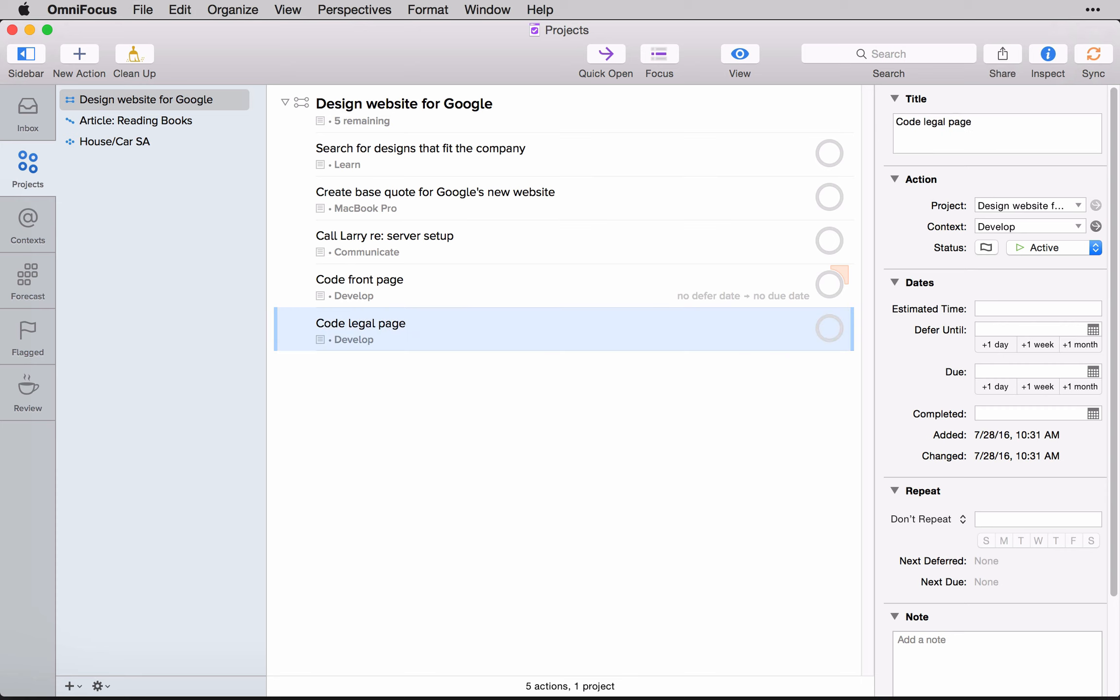
Insert an action named "Coding" between the server setup call and "Code front page".
key("shift+Up")
left_click(549, 286)
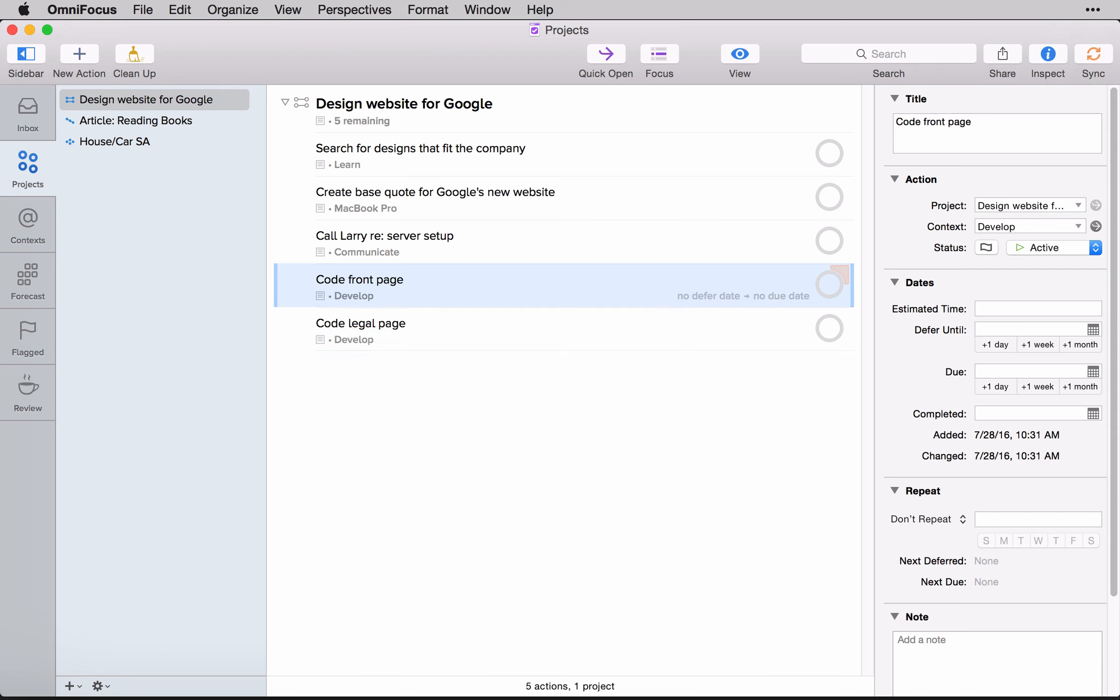
key("Up")
key("Return")
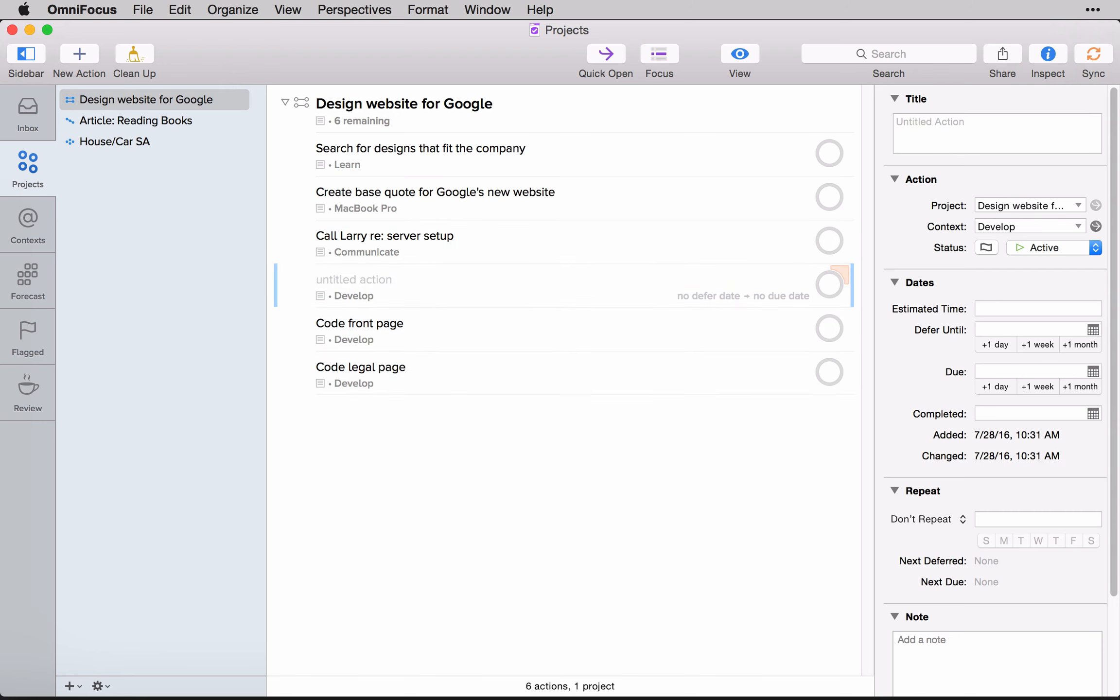
type("Coding")
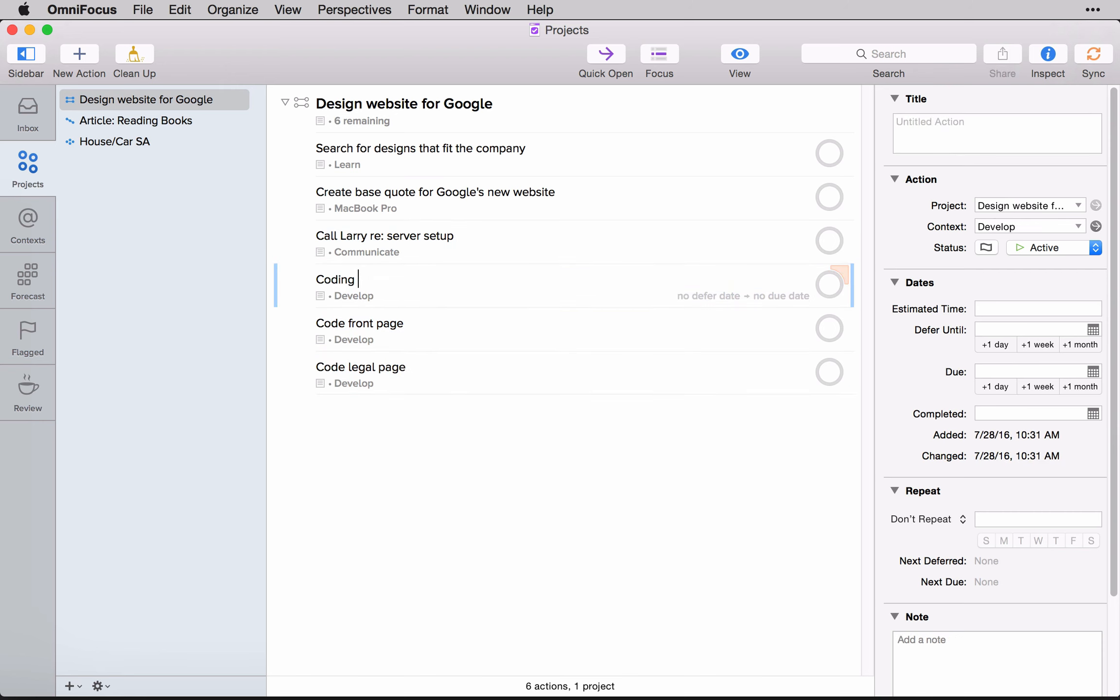
key("BackSpace")
key("Return")
Indent "Code front page" and "Code legal page" beneath "Coding" to make it an action group.
key("Down")
key("Down")
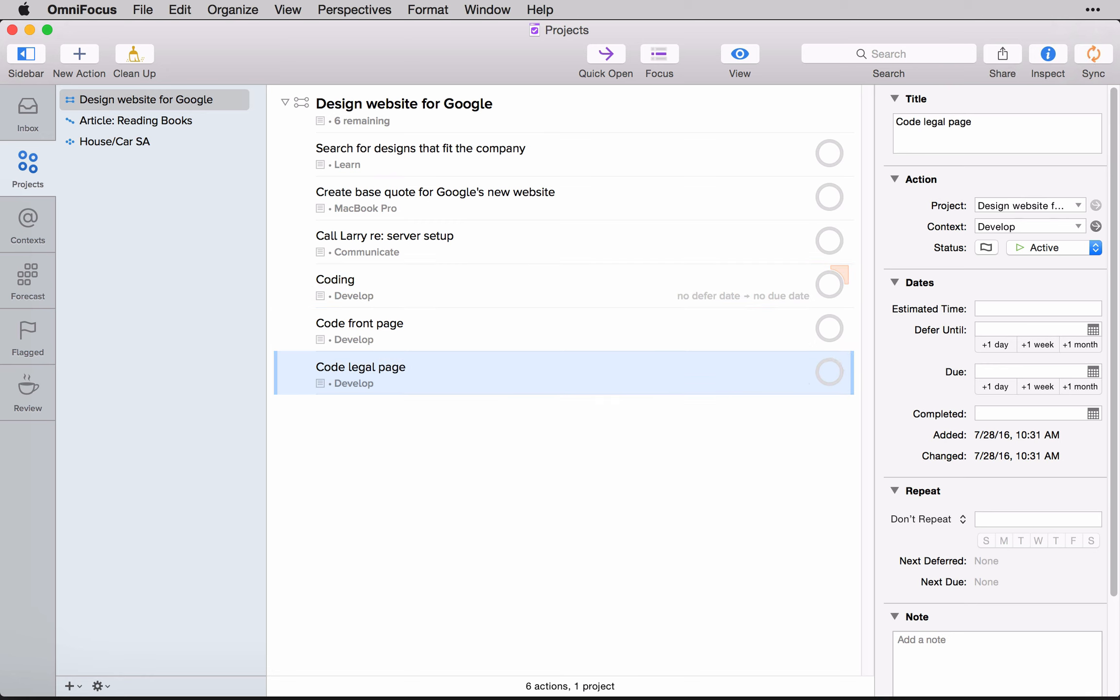
key("shift+Up")
key("super+bracketright")
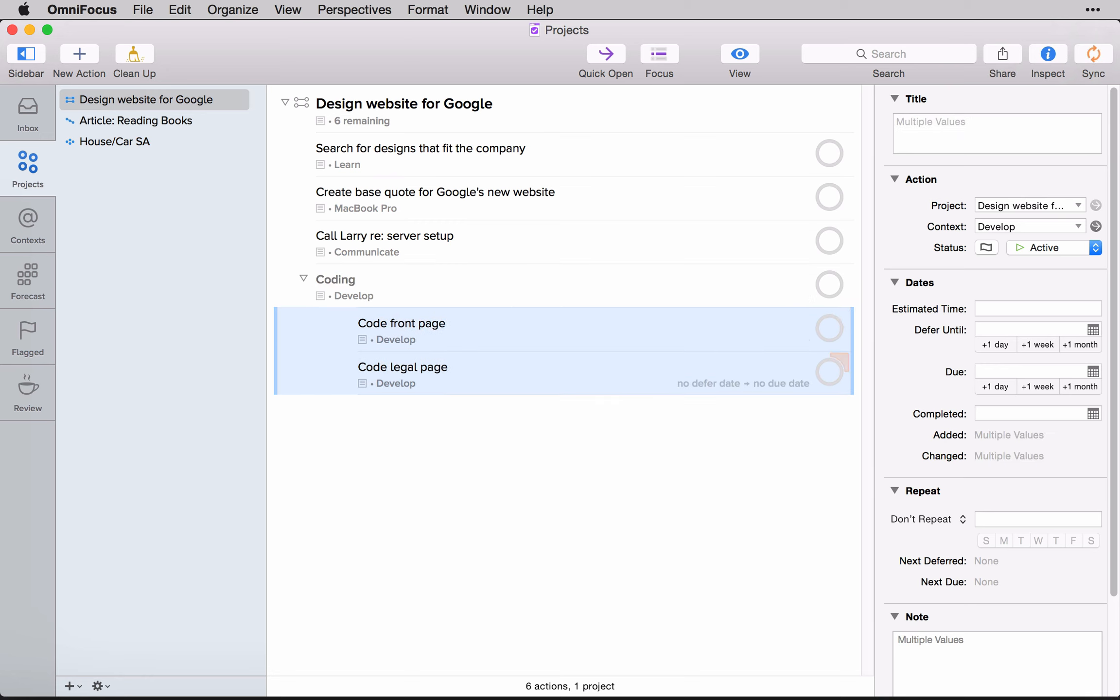
Add the action "Code terms page" after "Code legal page" inside the Coding group.
key("shift+Down")
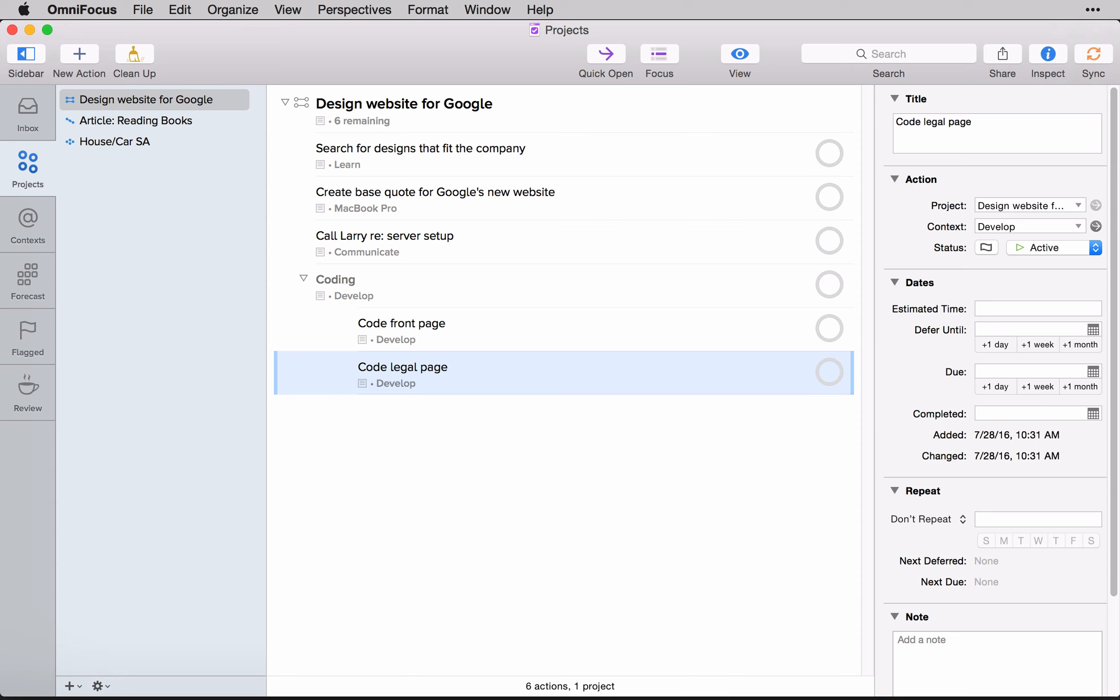
key("Return")
type("Code")
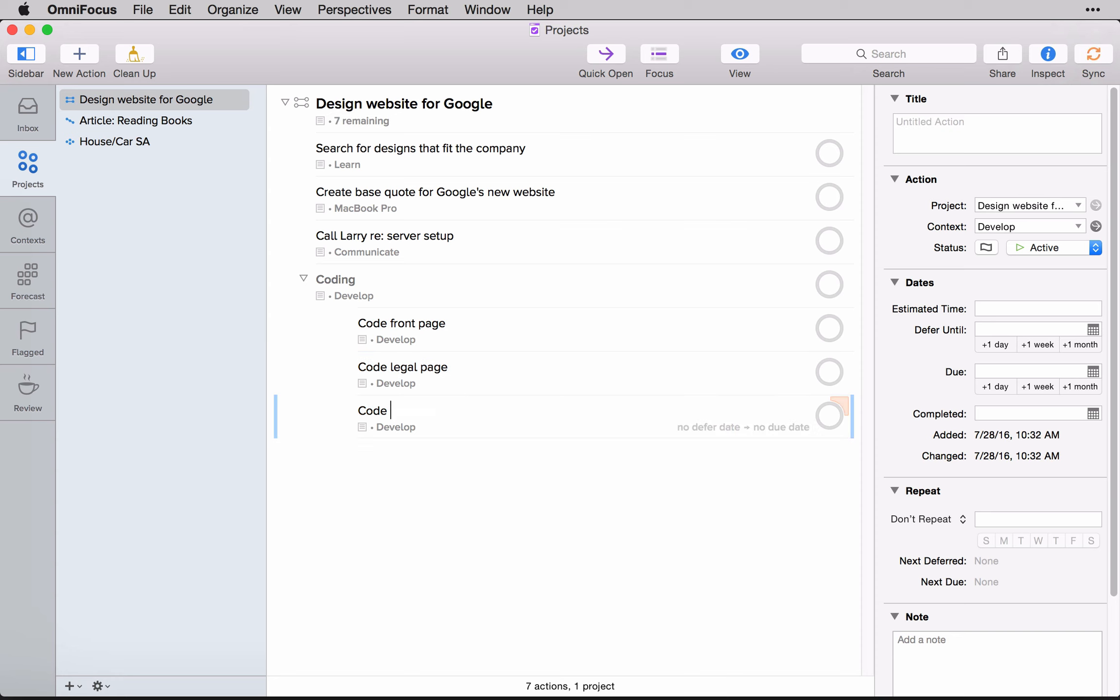
type(" terms page")
key("Escape")
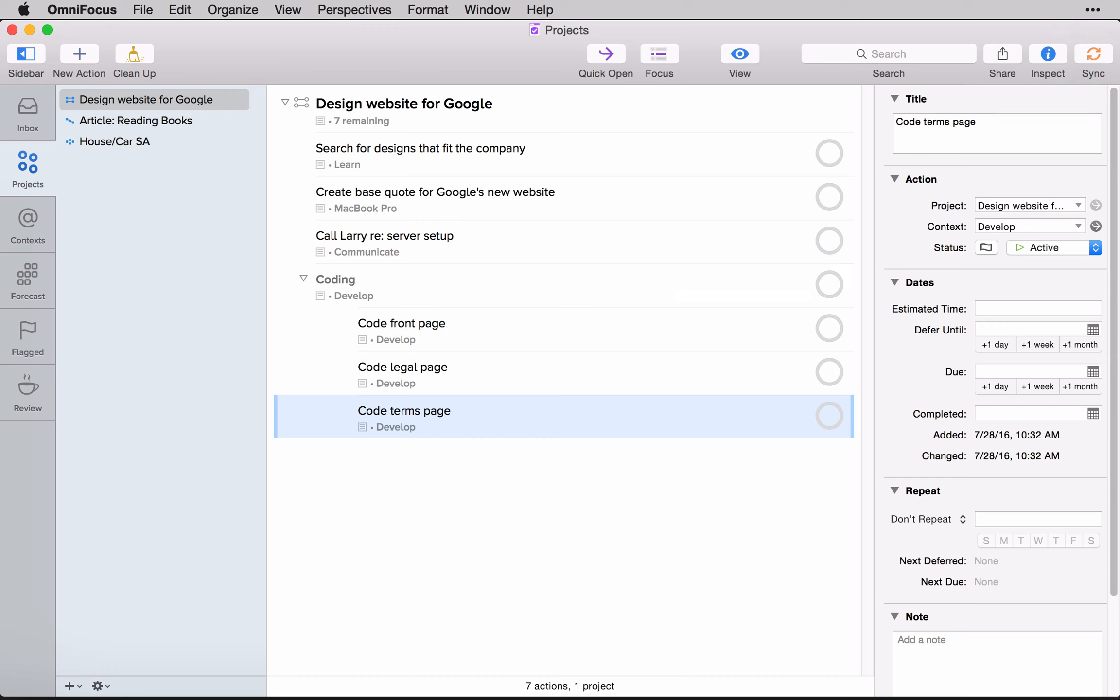
Select the front, legal and terms page actions, outdent them from the Coding group and indent them back into it.
key("shift+Up")
key("shift+Up")
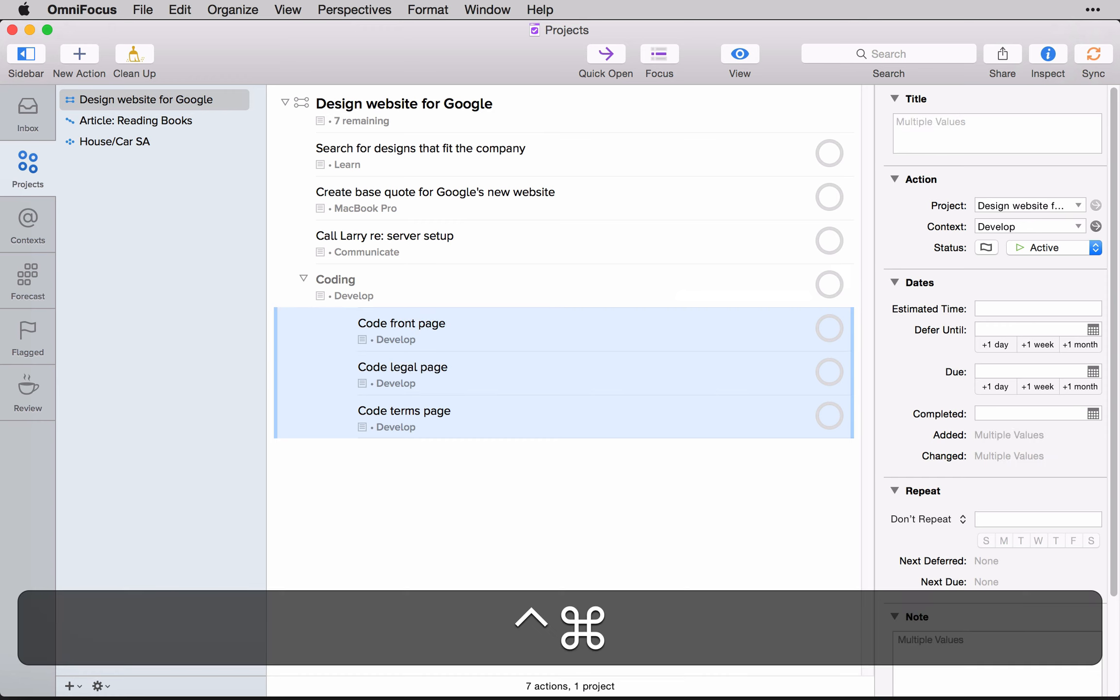
key("ctrl+super+Left")
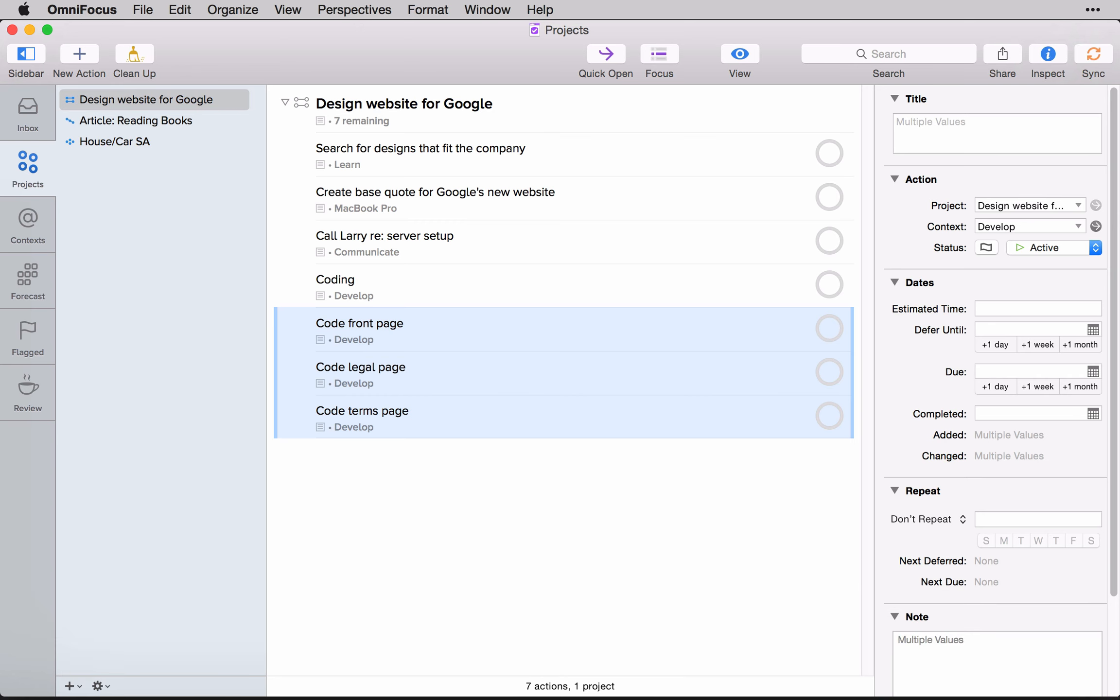
key("ctrl+super+Right")
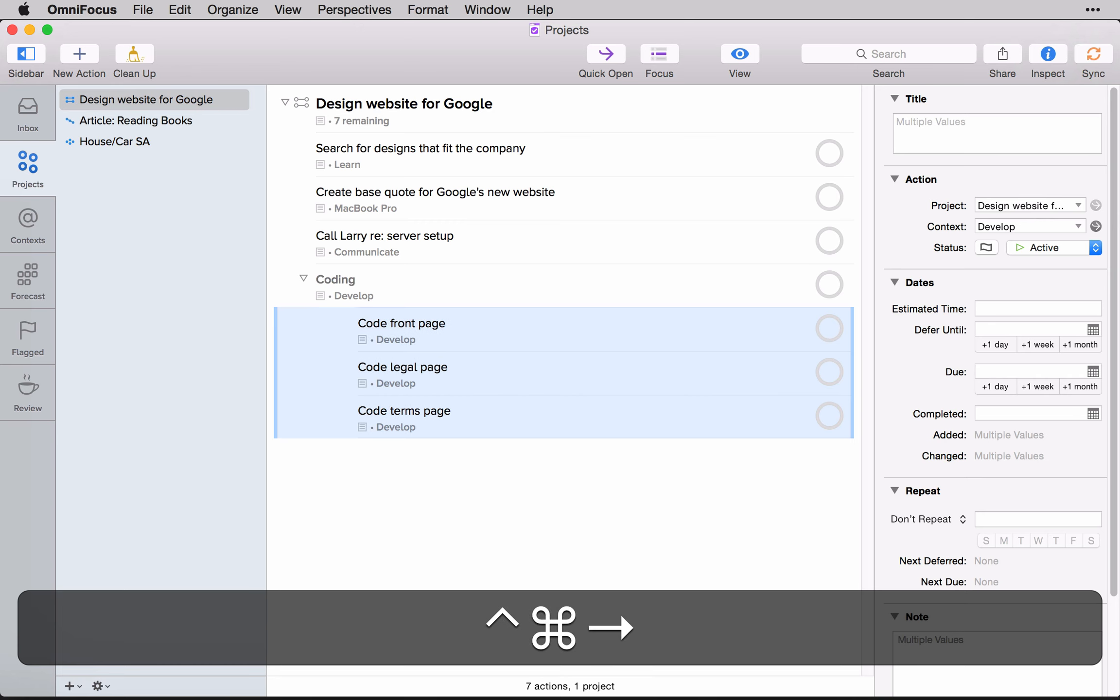
Use the Move Left and Move Right commands to take the three selected page actions out of Coding and return them.
left_click(243, 9)
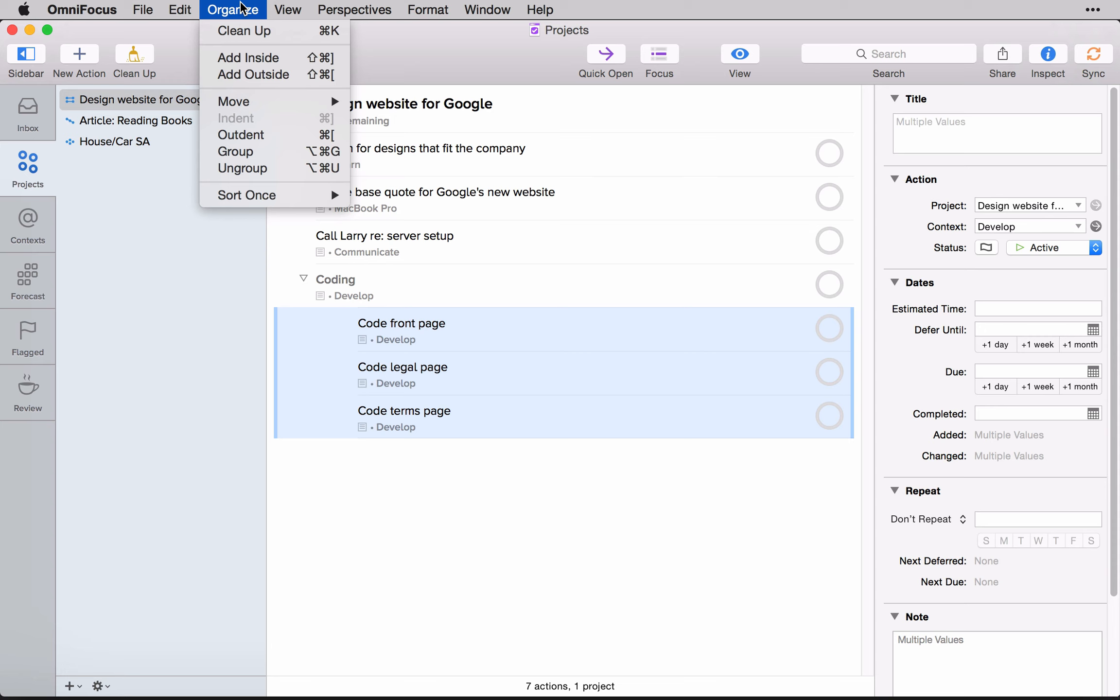
mouse_move(249, 97)
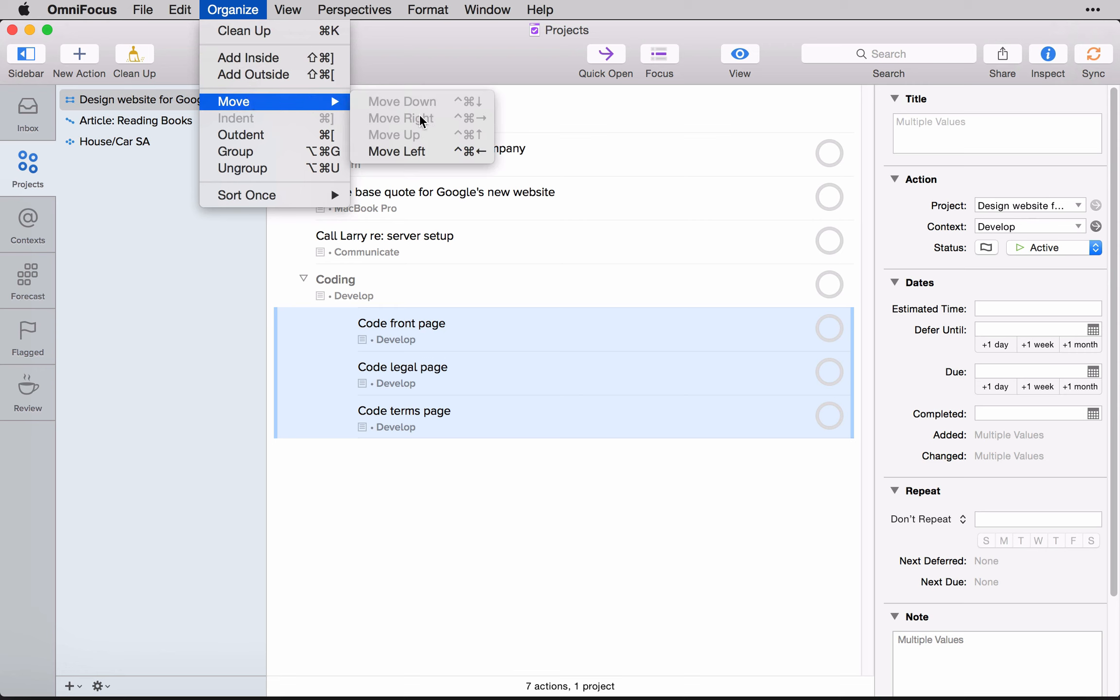
left_click(422, 154)
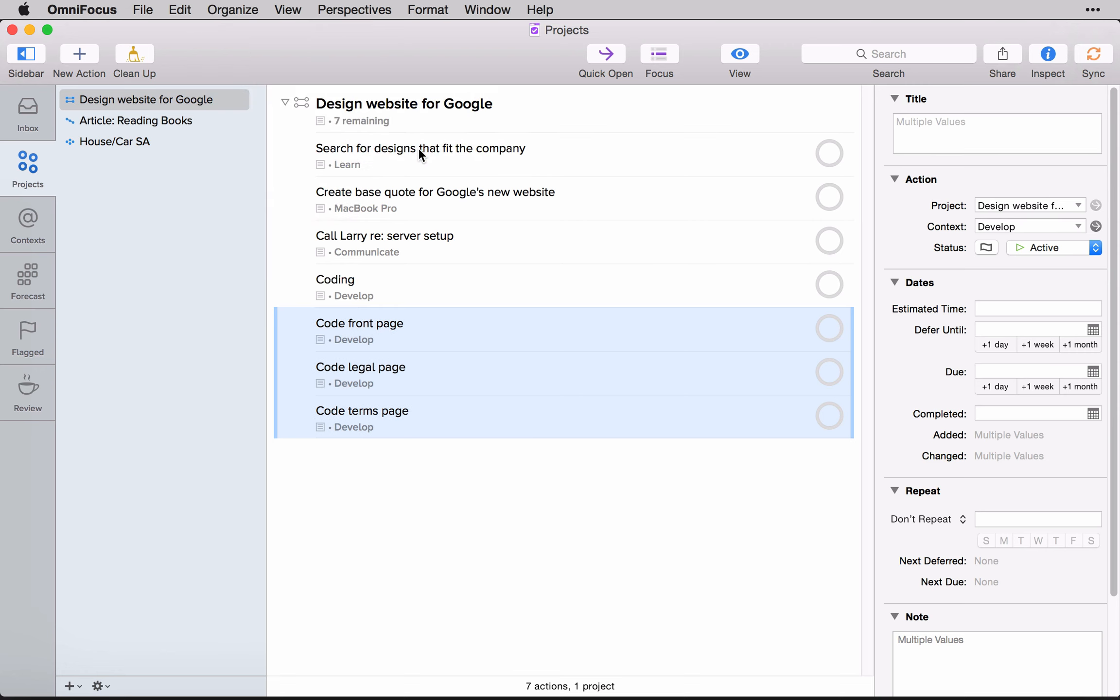
left_click(243, 9)
mouse_move(238, 97)
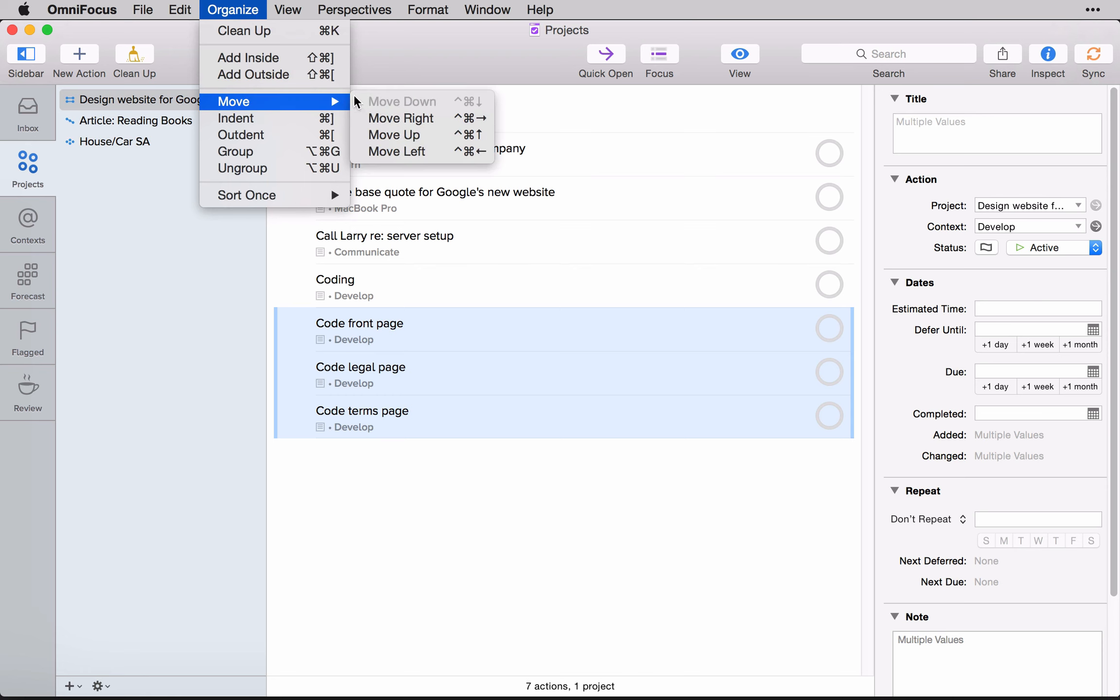
left_click(397, 118)
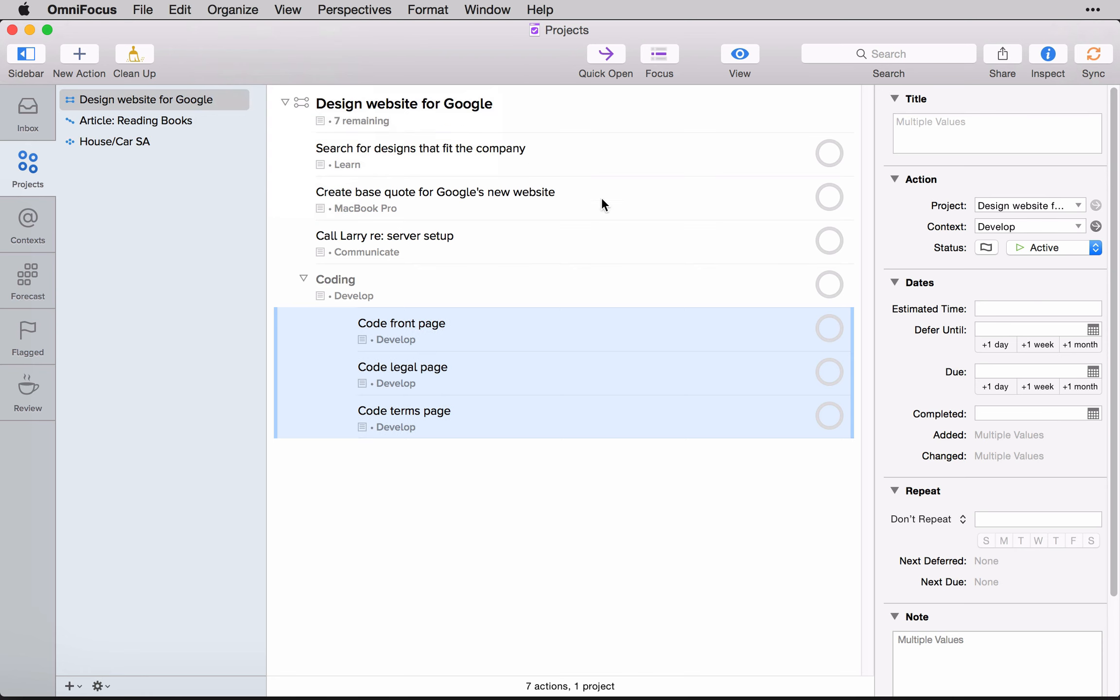
Move the three page actions out of Coding and above the server setup call, and return them to the Coding group.
mouse_move(654, 338)
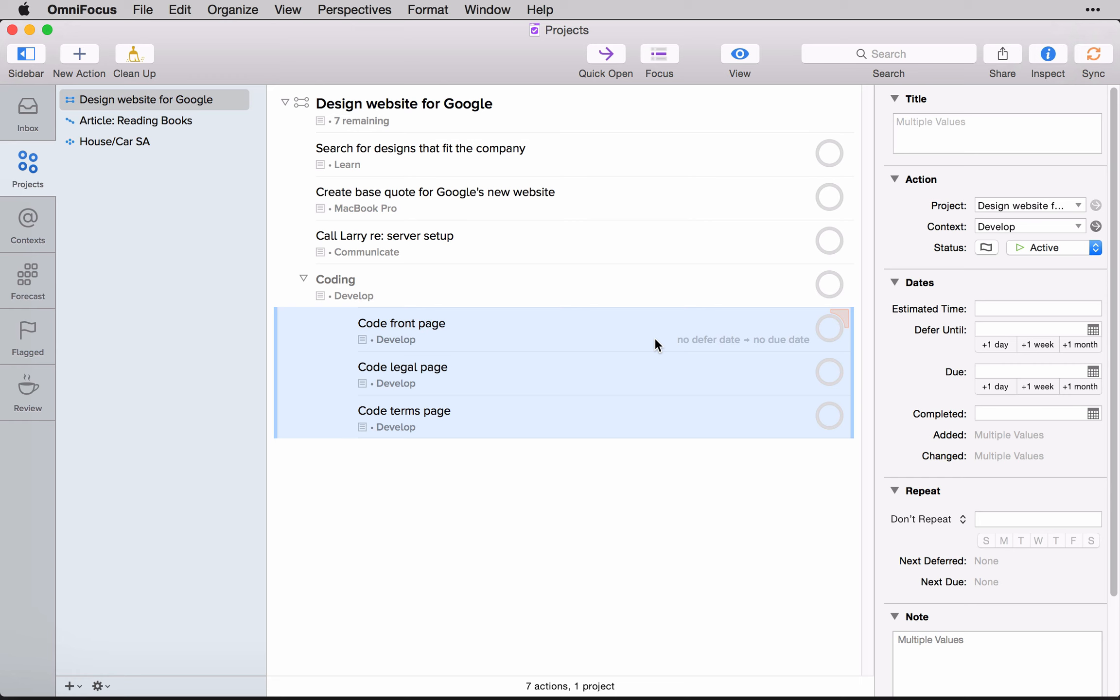
key("ctrl+super+Left")
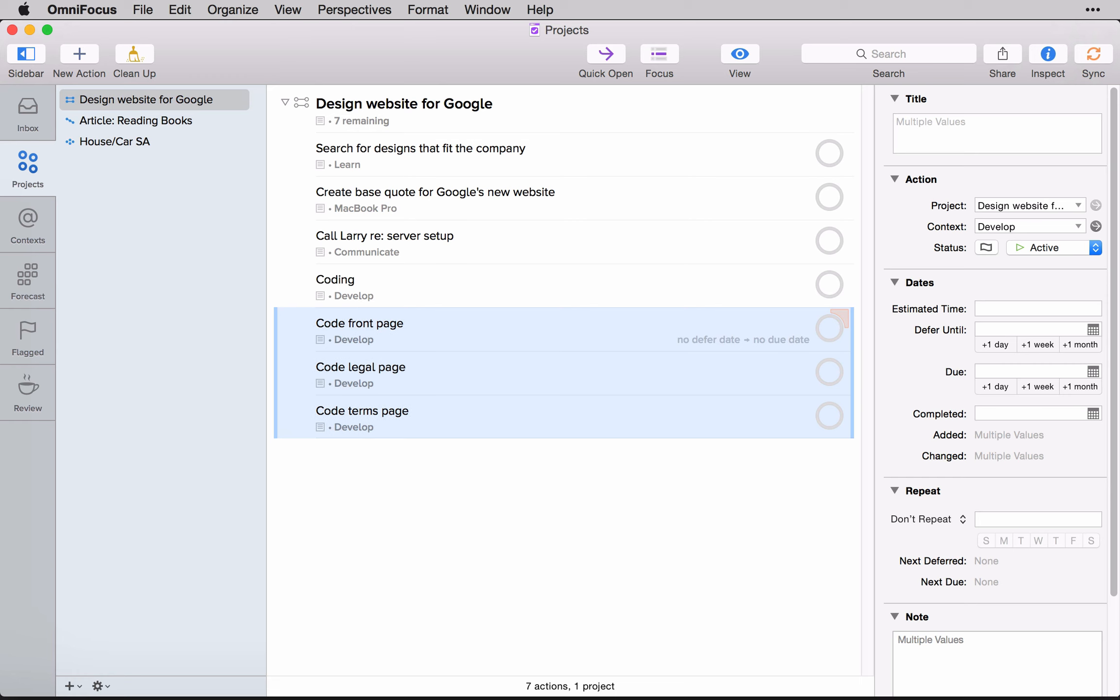
key("ctrl+super+Up")
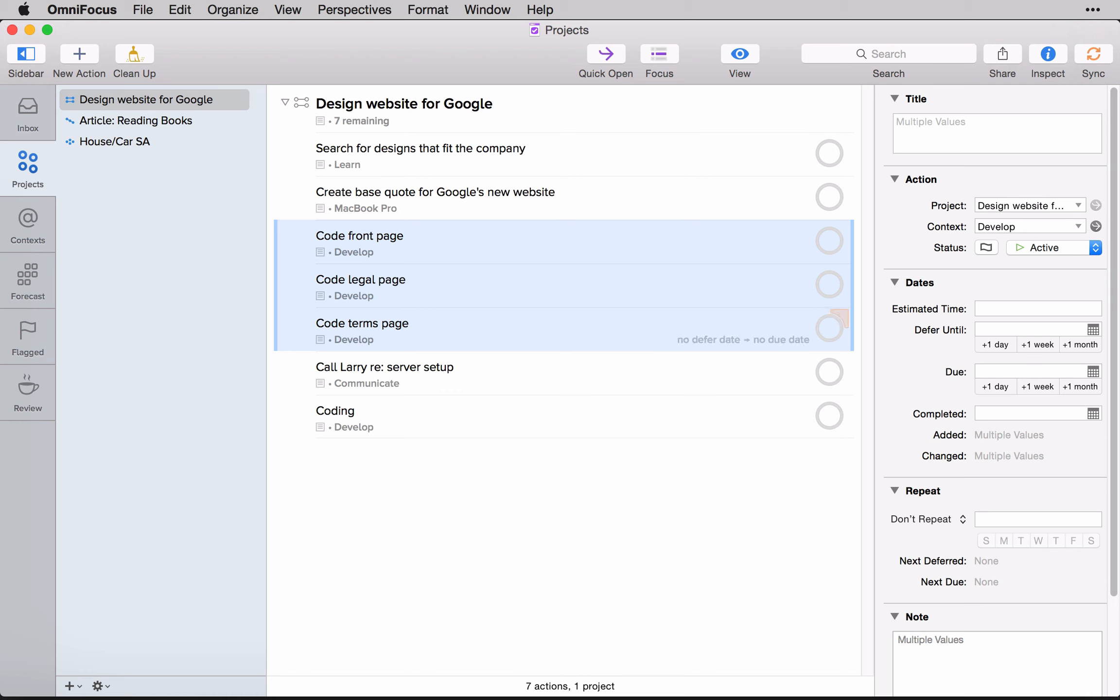
key("ctrl+super+Down")
key("ctrl+super+Down")
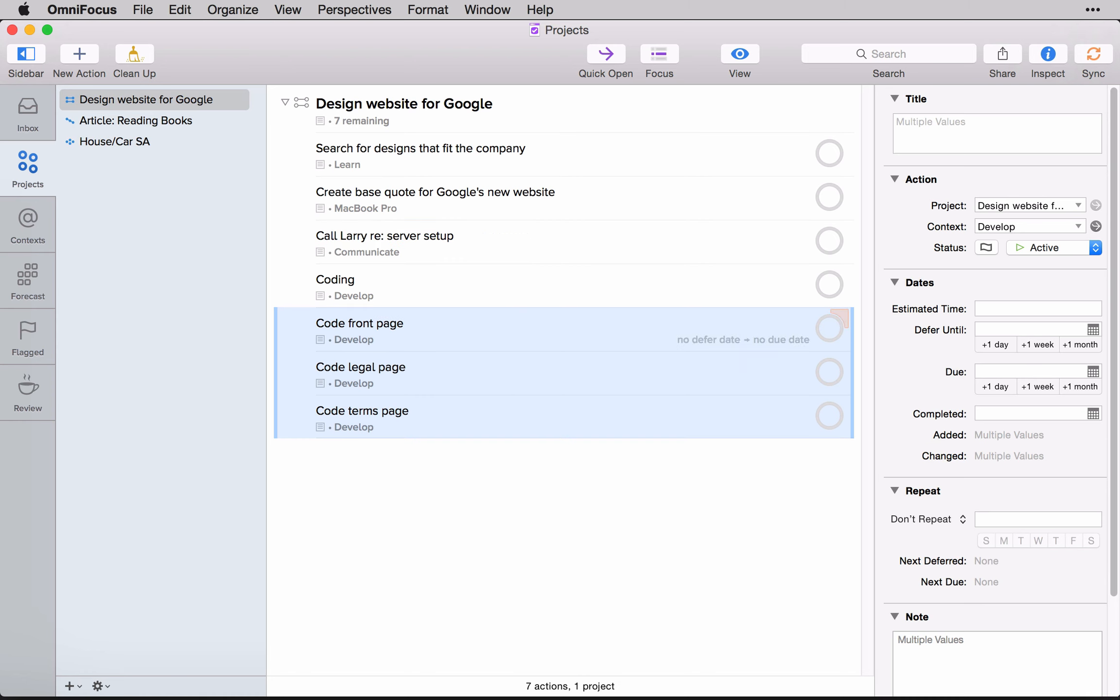
key("ctrl+super+Right")
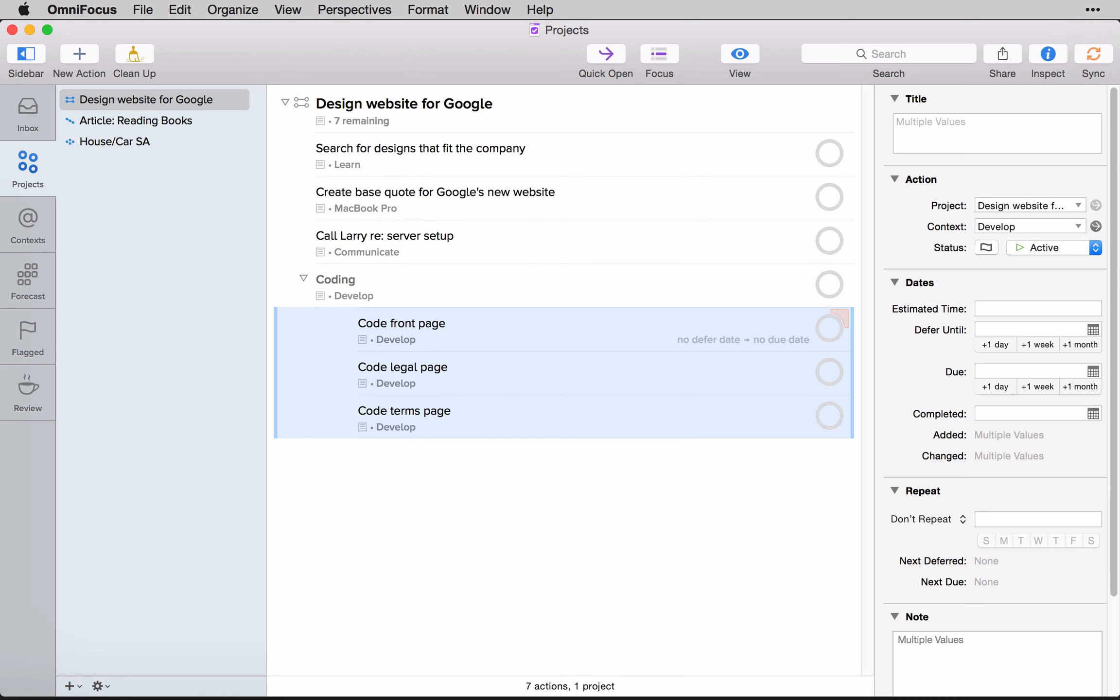
Toggle the flag of the "Design website for Google" project on, off and on again, leaving the project flagged.
left_click(584, 549)
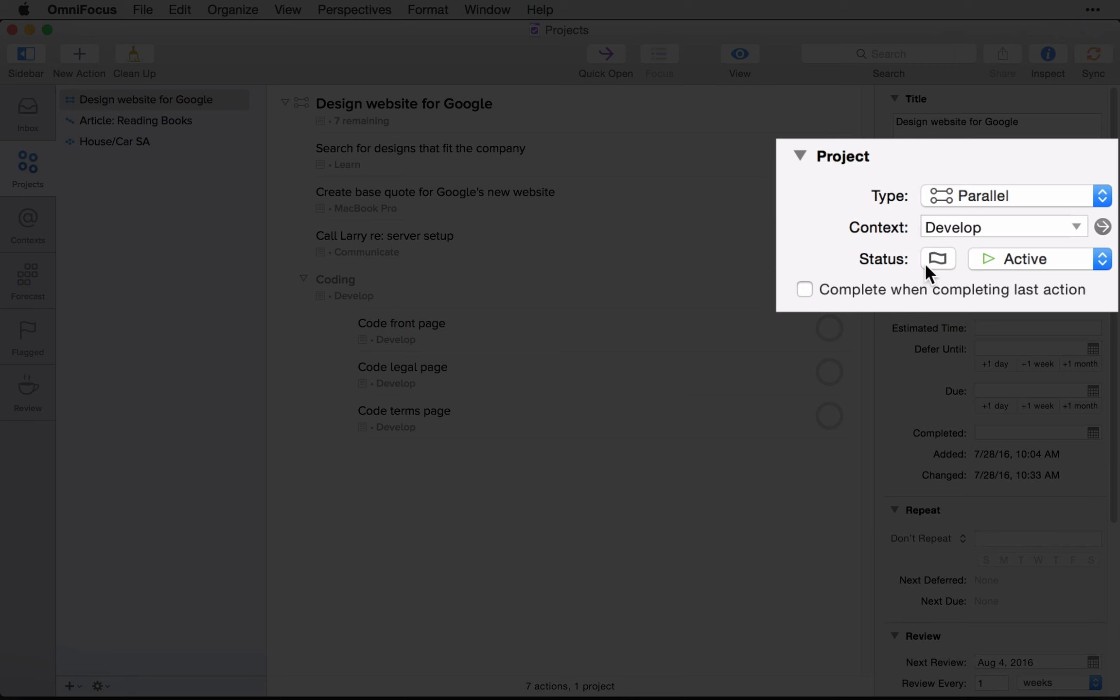
left_click(937, 260)
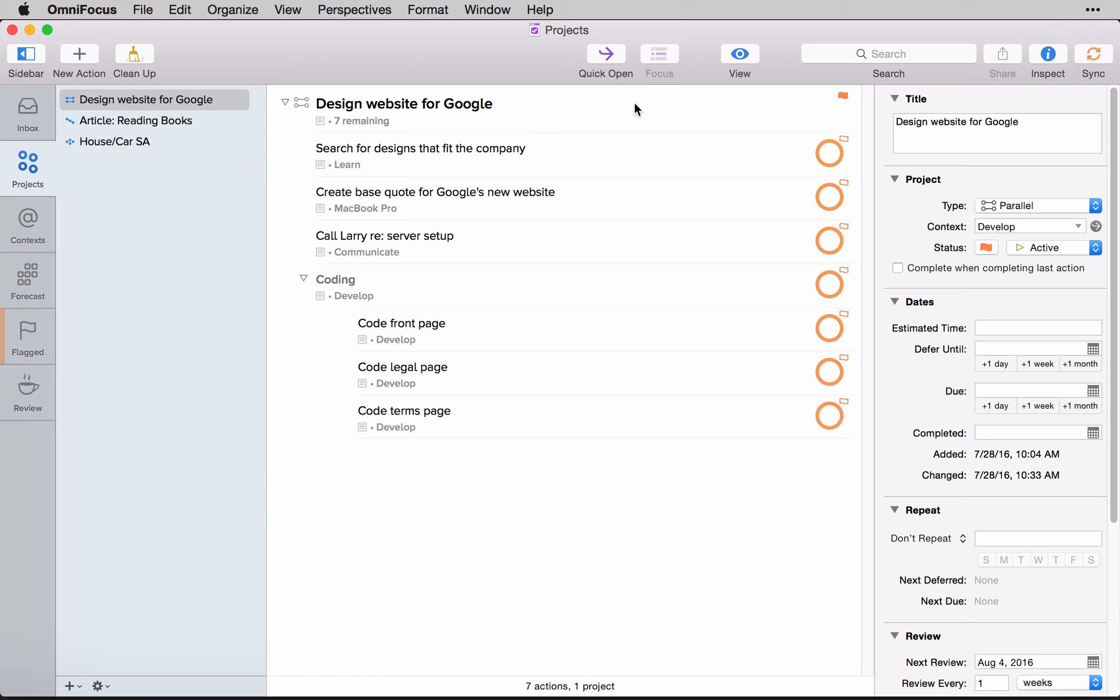
left_click(987, 244)
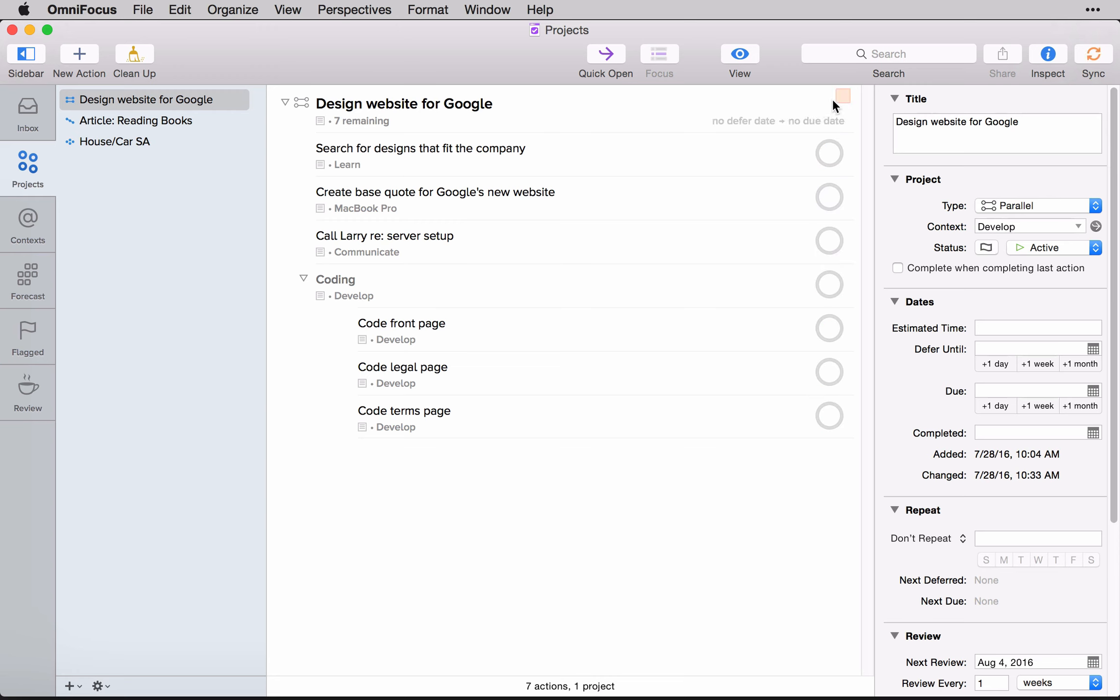
left_click(844, 99)
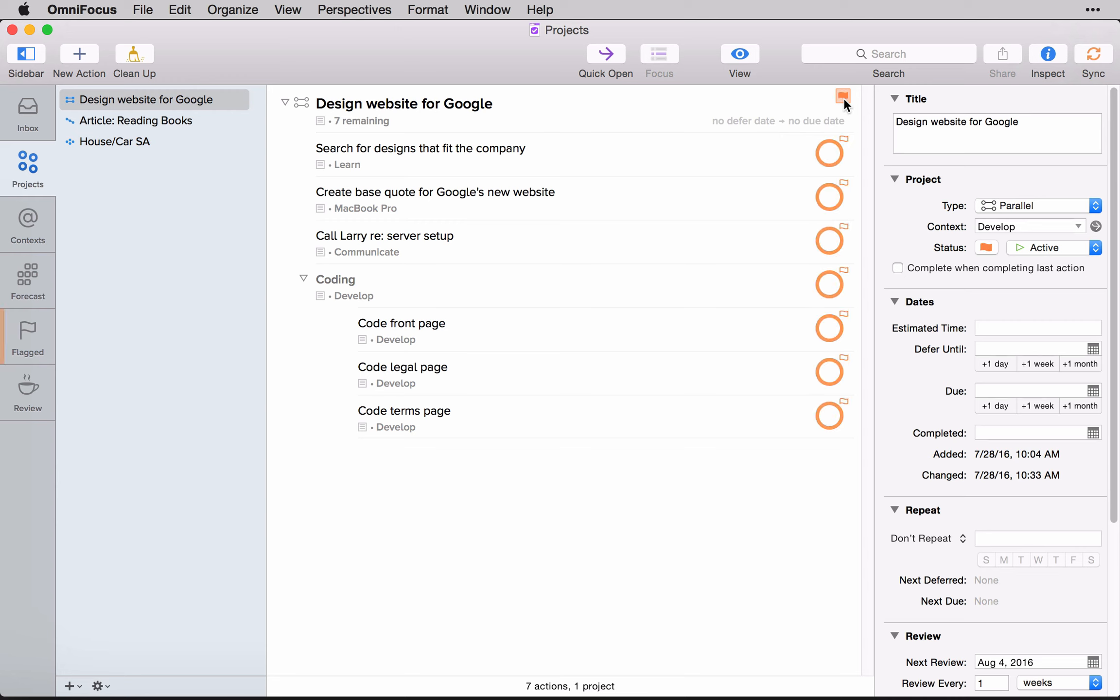
Remove the flag from the "Design website for Google" project and set its status to On Hold.
left_click(843, 99)
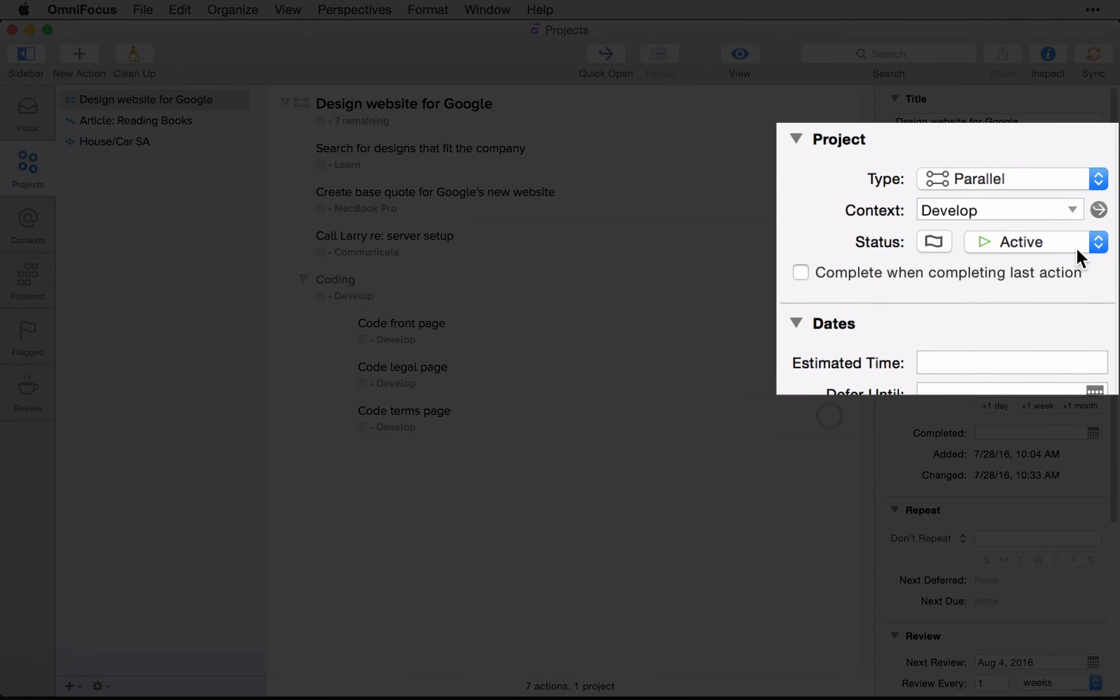
left_click(1075, 246)
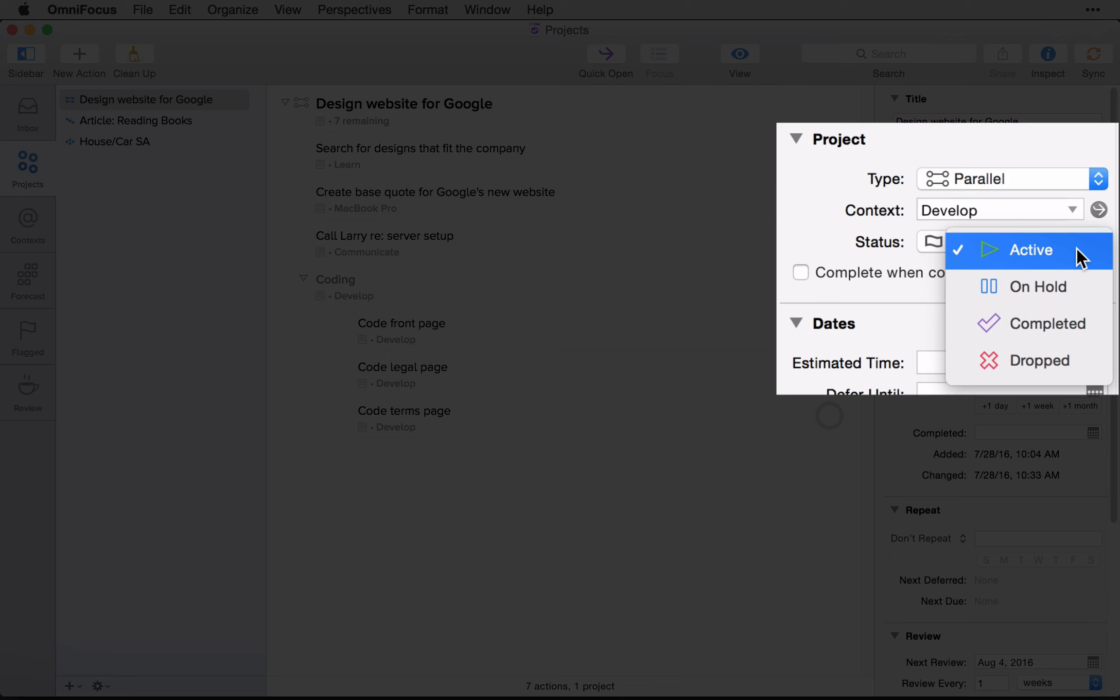
left_click(1073, 282)
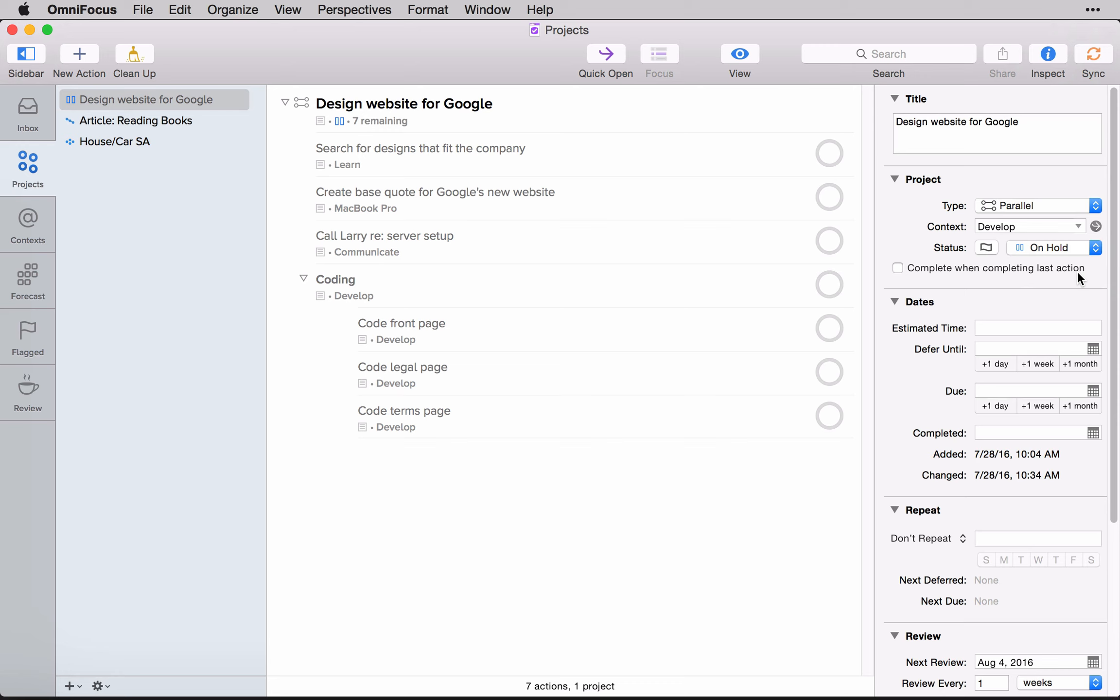
left_click(1095, 248)
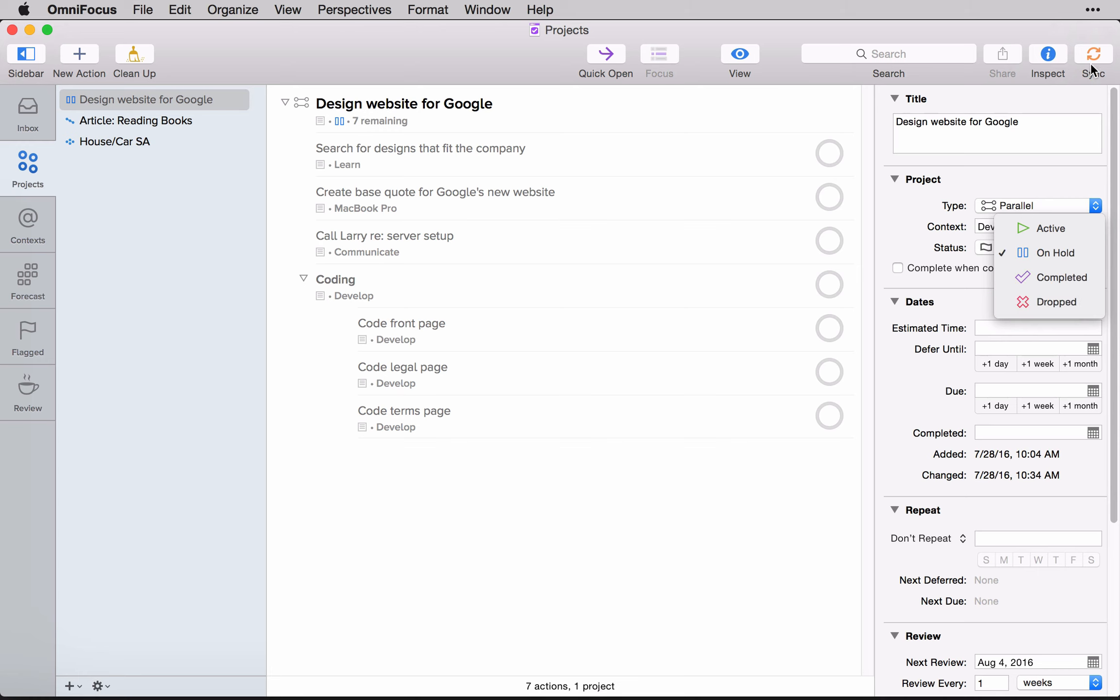
left_click(1103, 97)
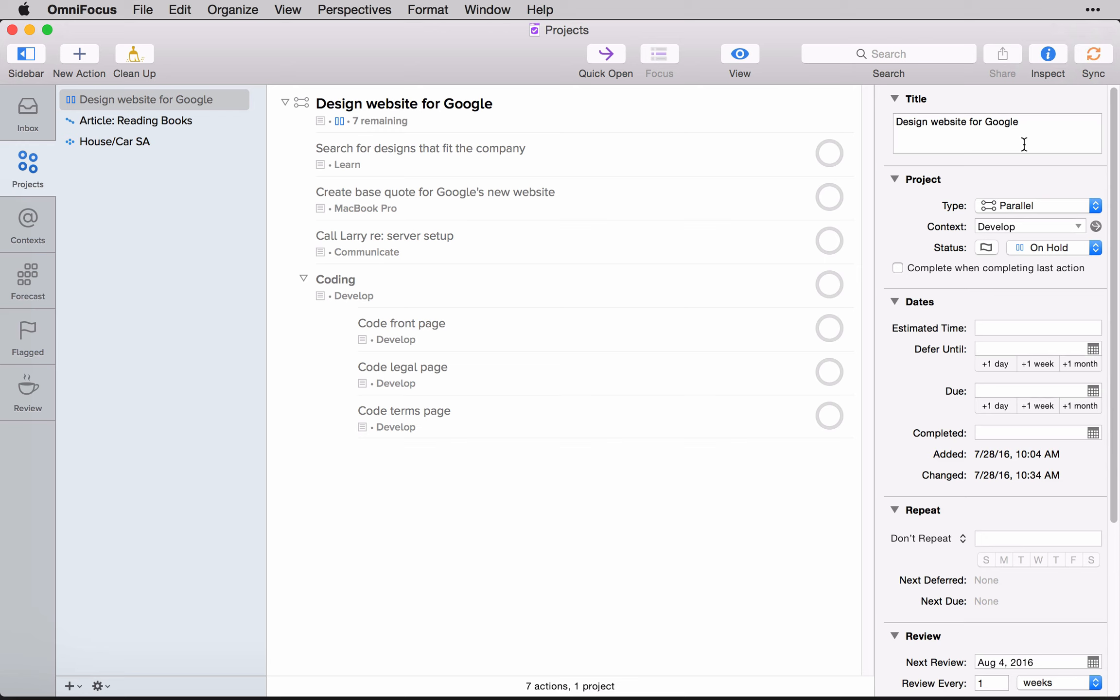
Open the "Article: Reading Books" project.
left_click(180, 127)
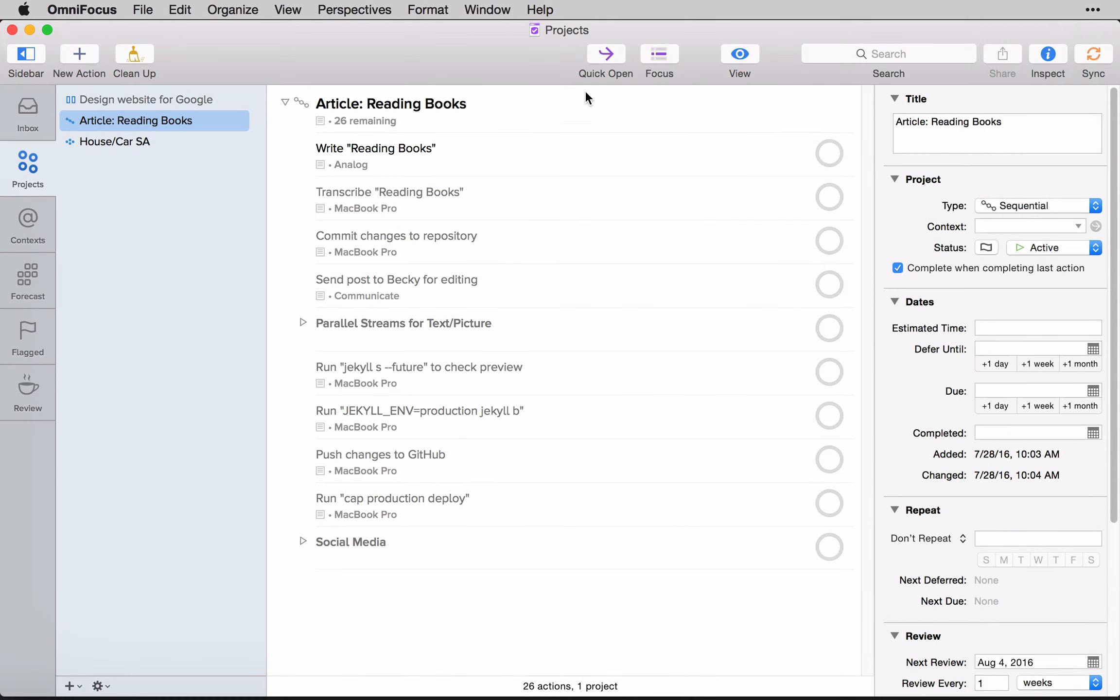
left_click(585, 103)
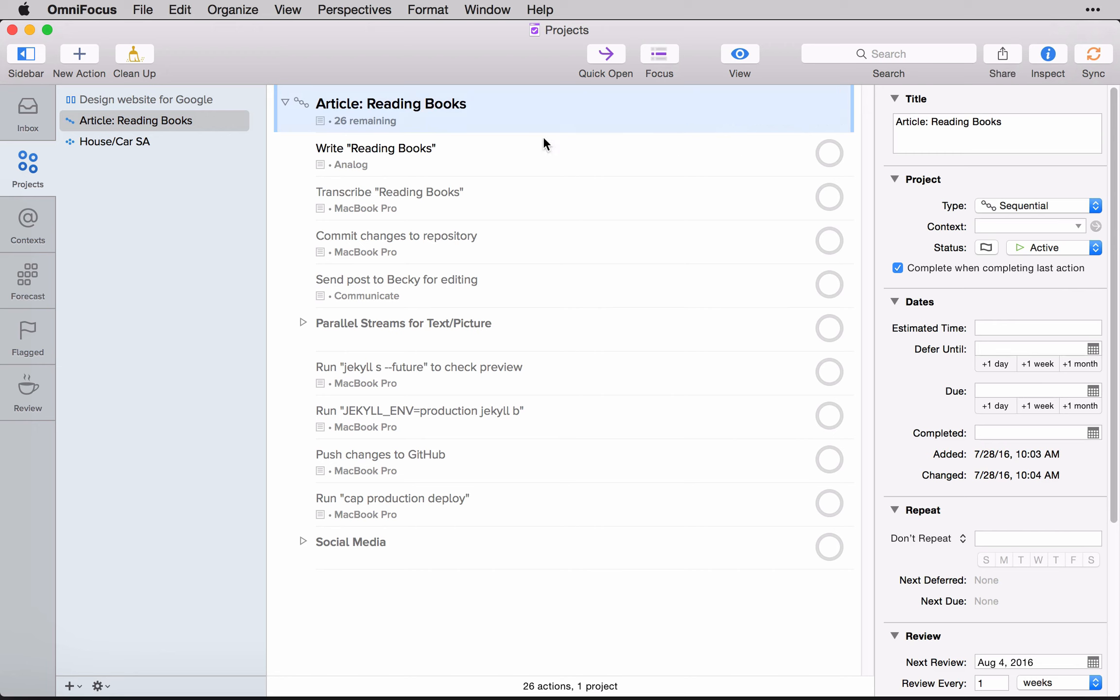
left_click(643, 598)
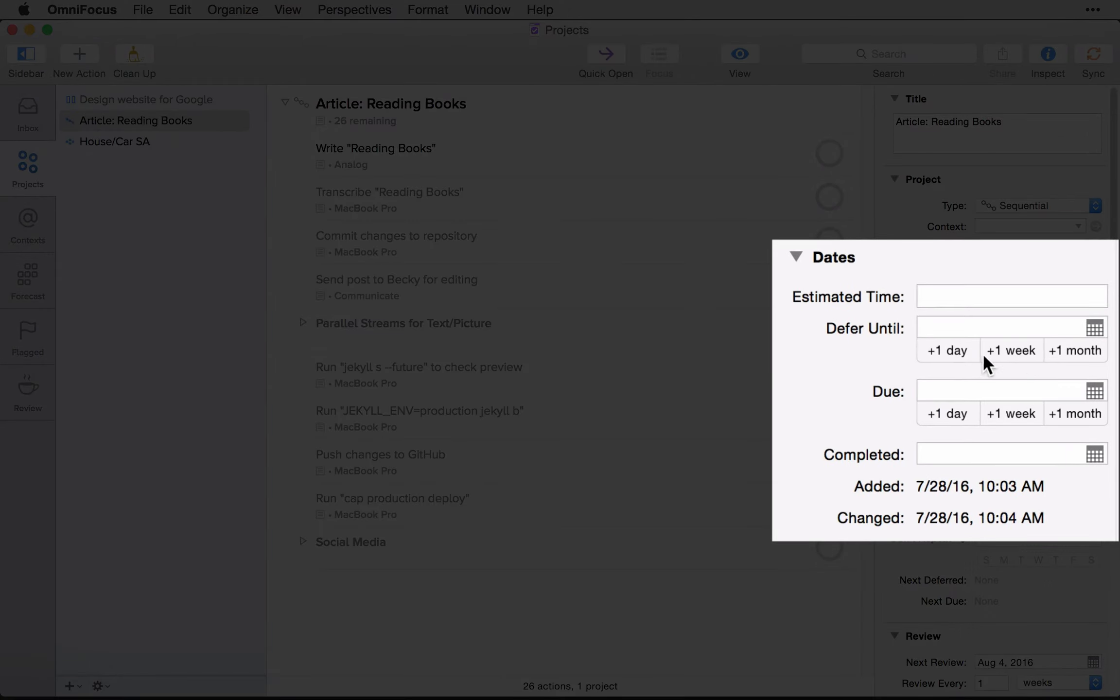
Defer the "Article: Reading Books" project by one week, and replace that defer date with "tomorrow".
left_click(1017, 349)
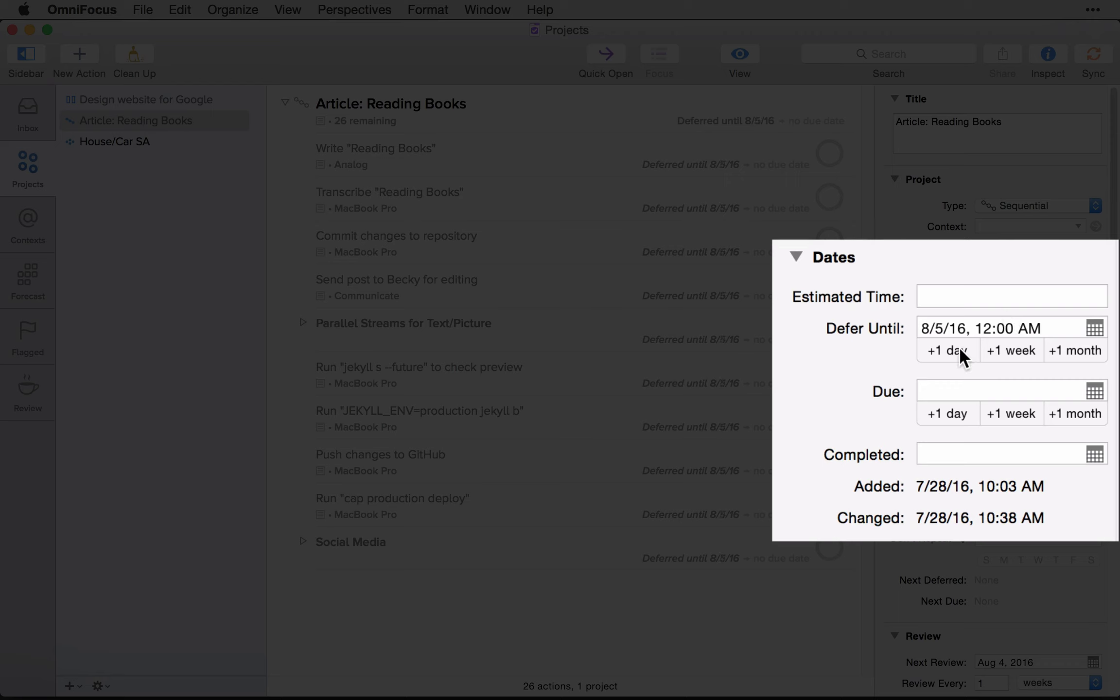
double_click(1046, 328)
key("super+a")
key("BackSpace")
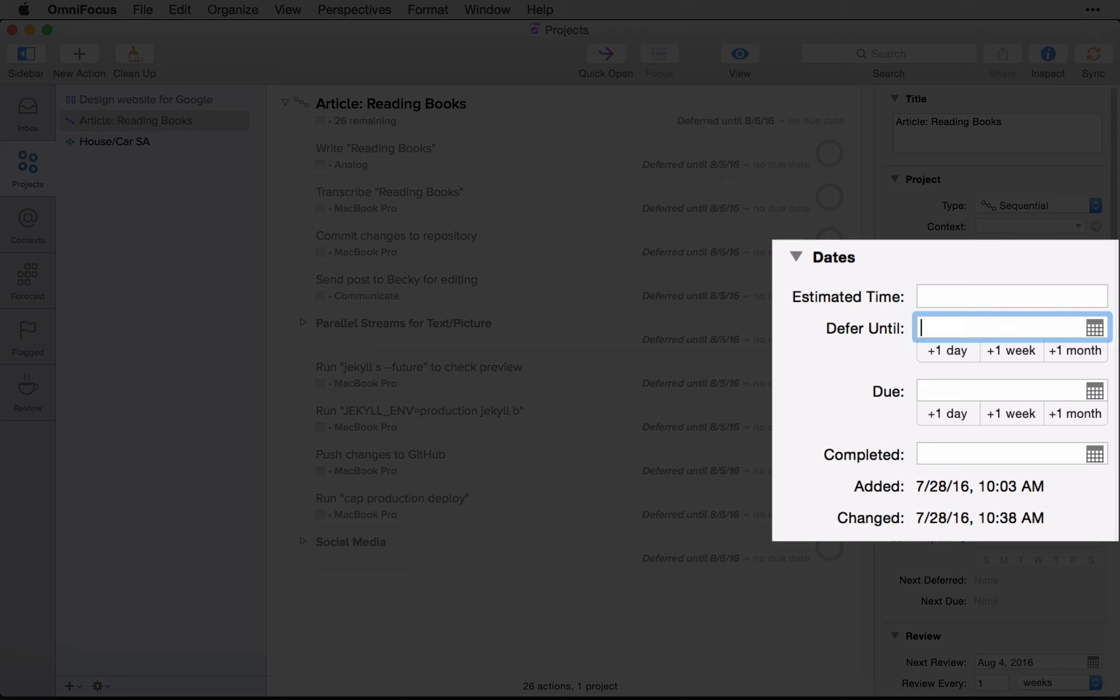
type("tomorrow")
key("Return")
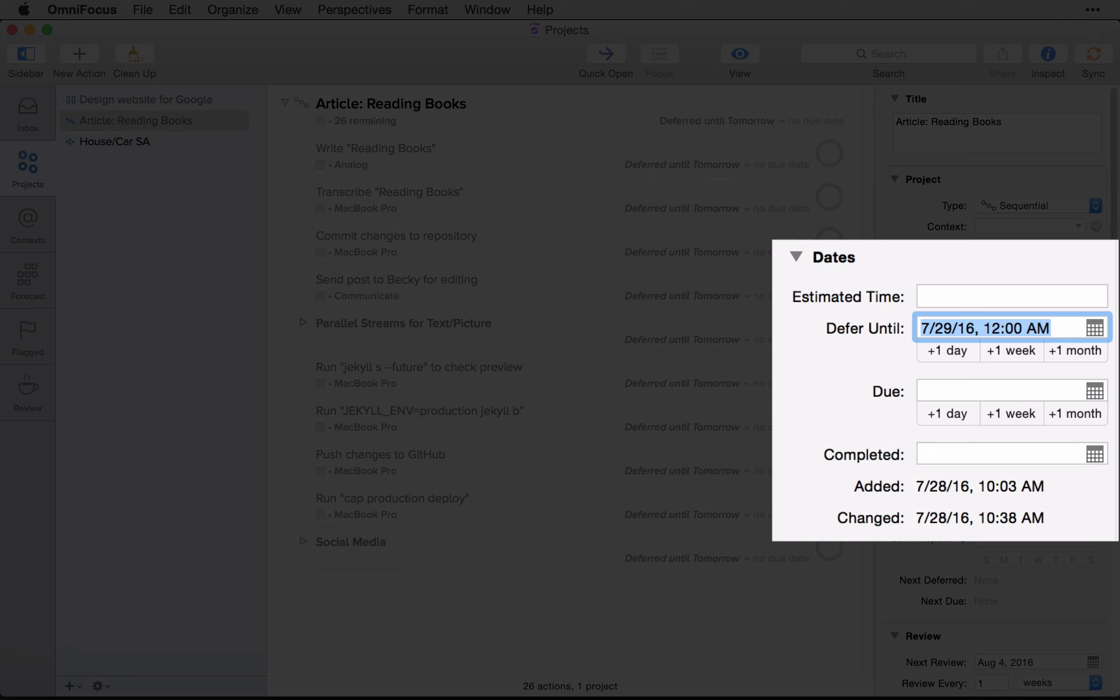
Try the relative defer dates "5d" and "1w -2d" on the project, and clear its defer date.
key("BackSpace")
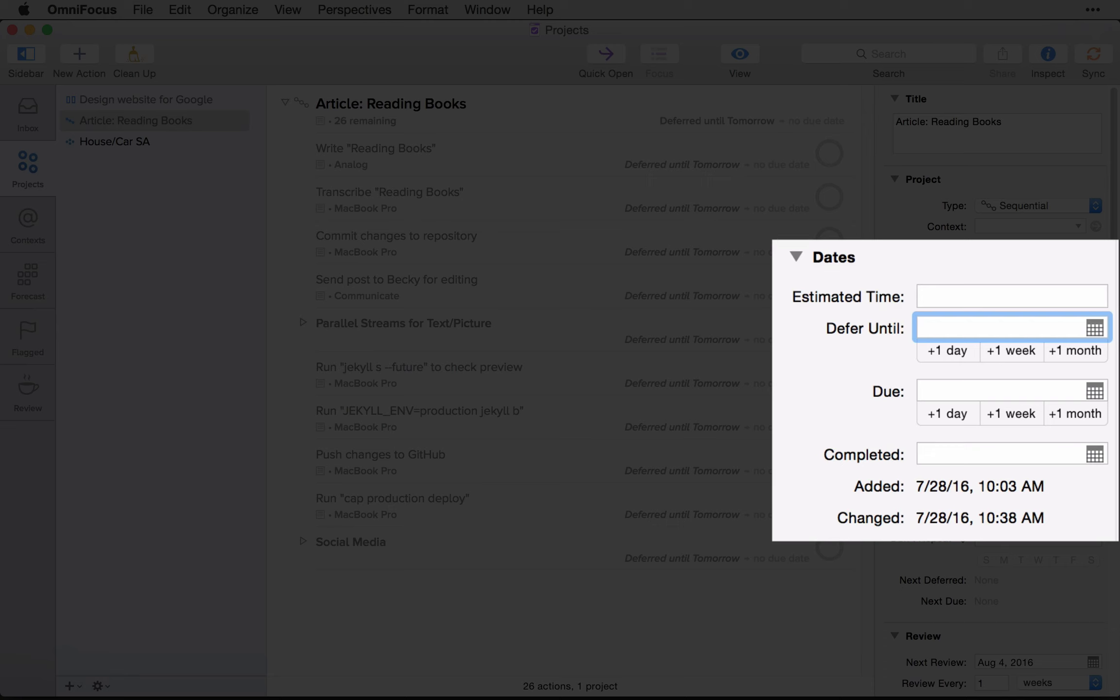
type("5d")
key("Return")
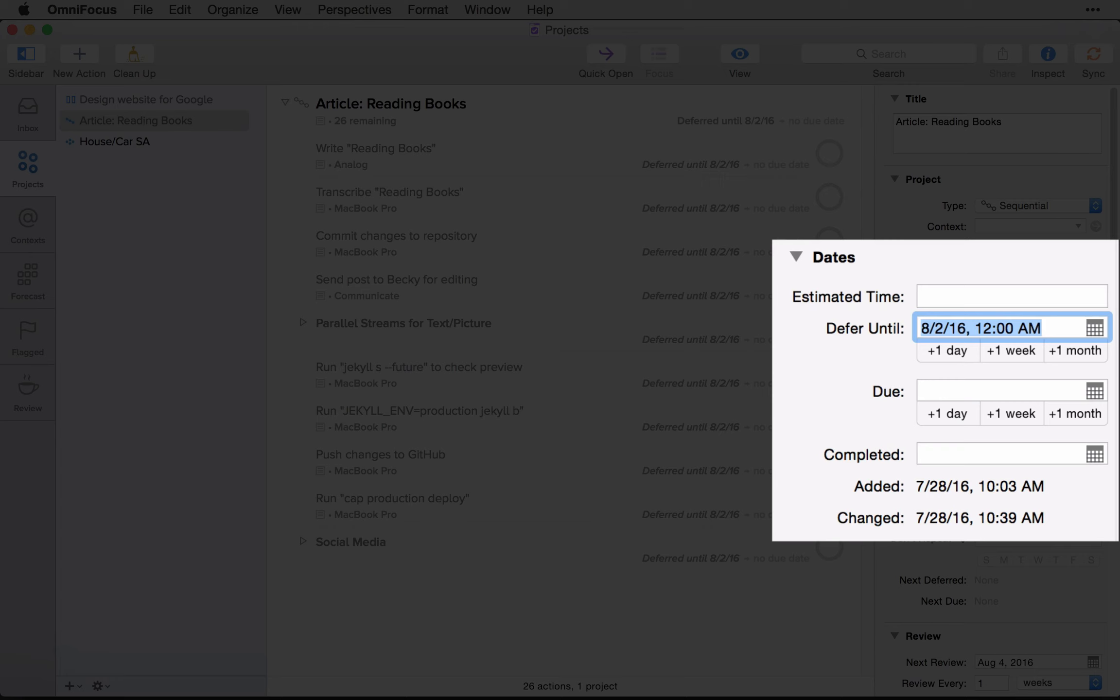
key("BackSpace")
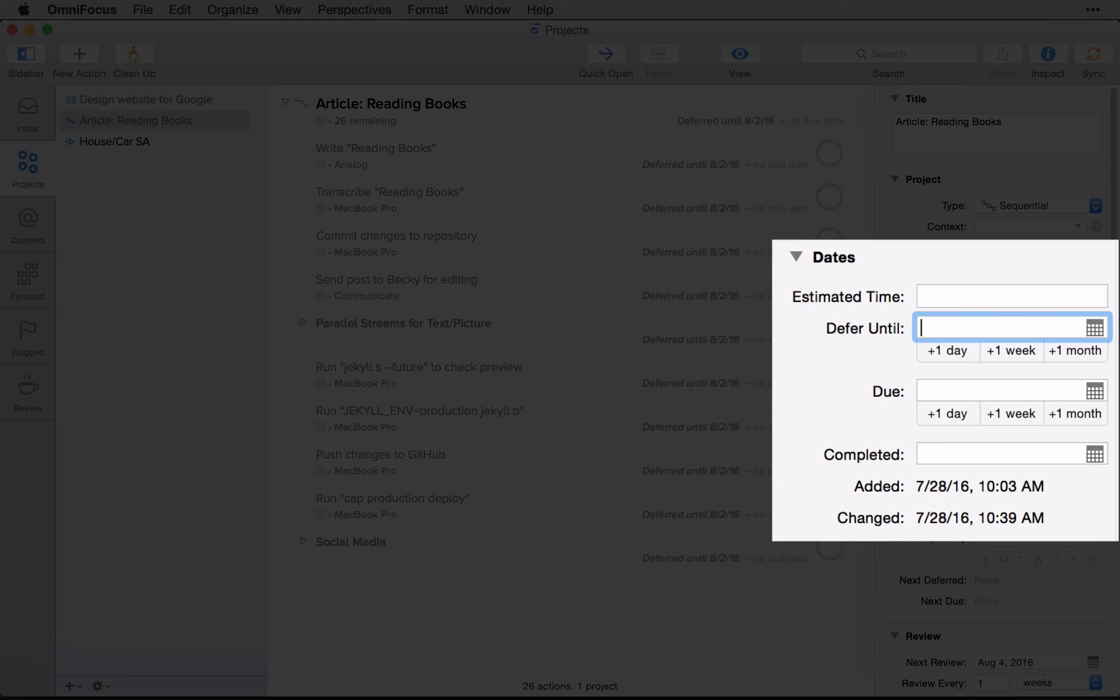
type("1w -2d")
key("Return")
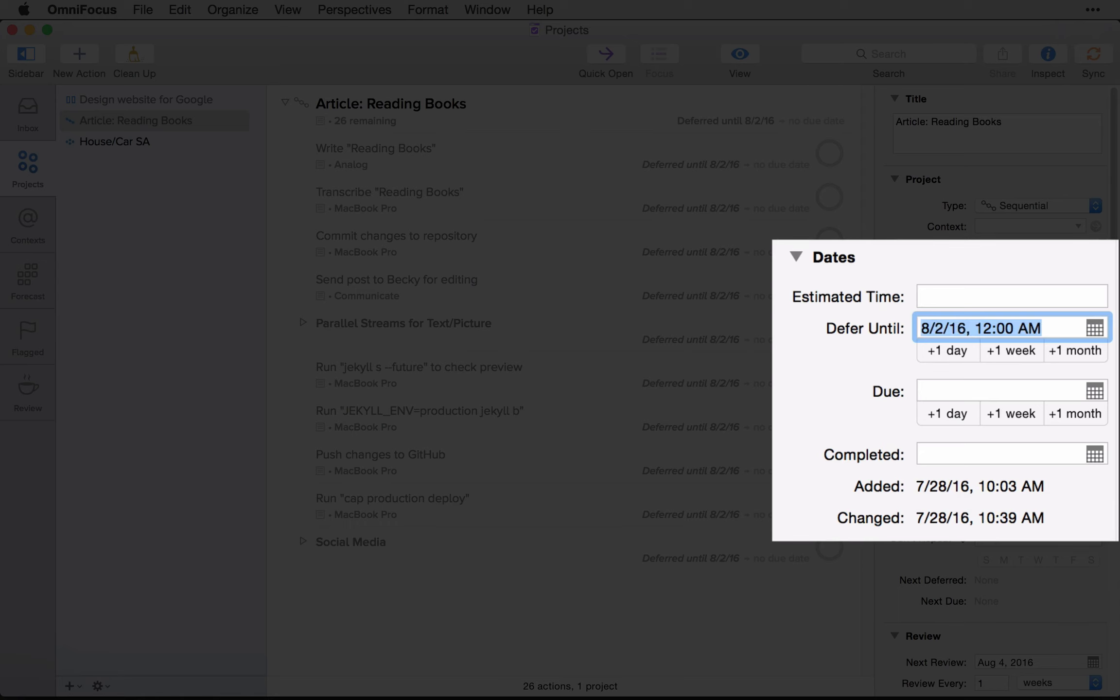
key("BackSpace")
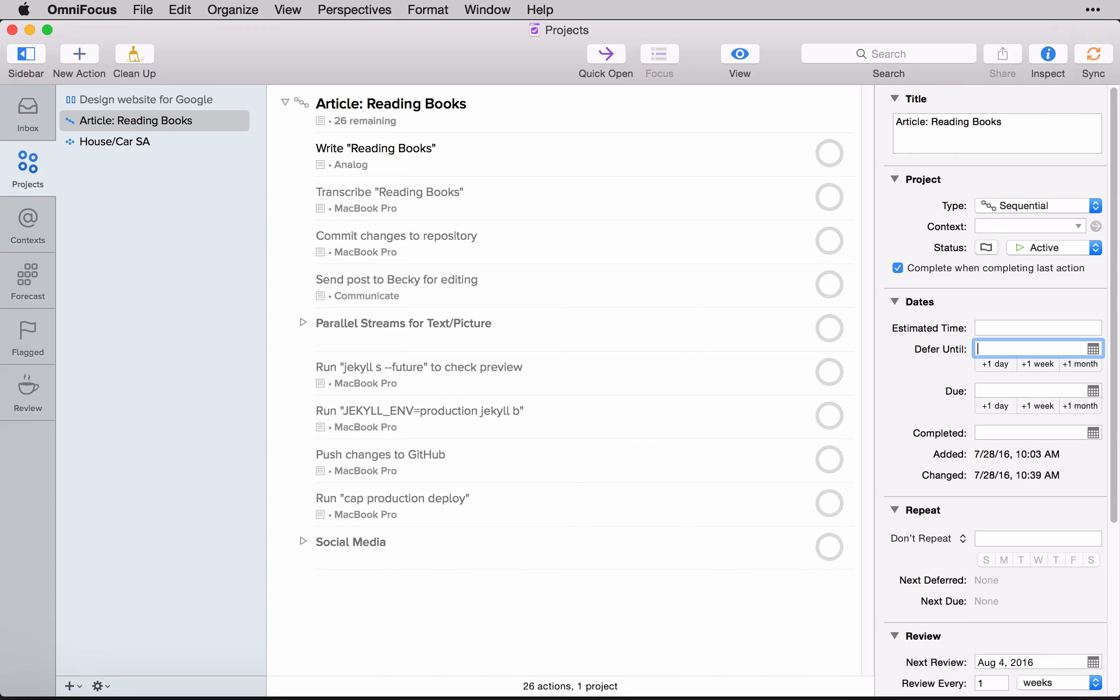
key("Escape")
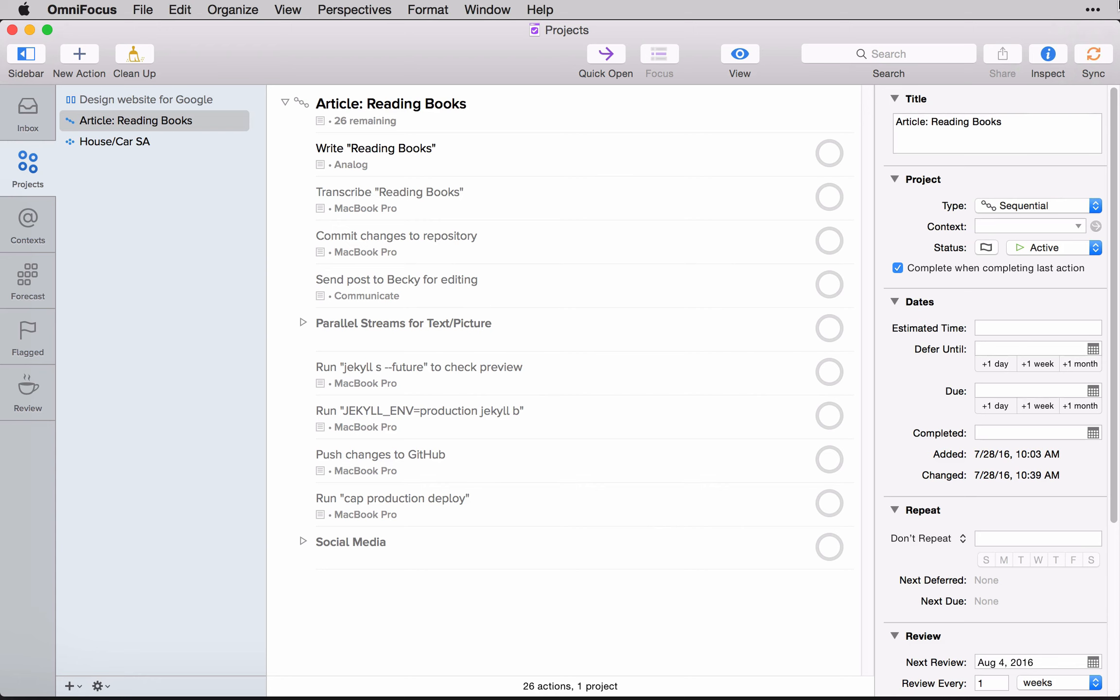
Try days and years as the project's review interval, and set it to be reviewed every 1 month.
scroll(991, 389, "down", 5)
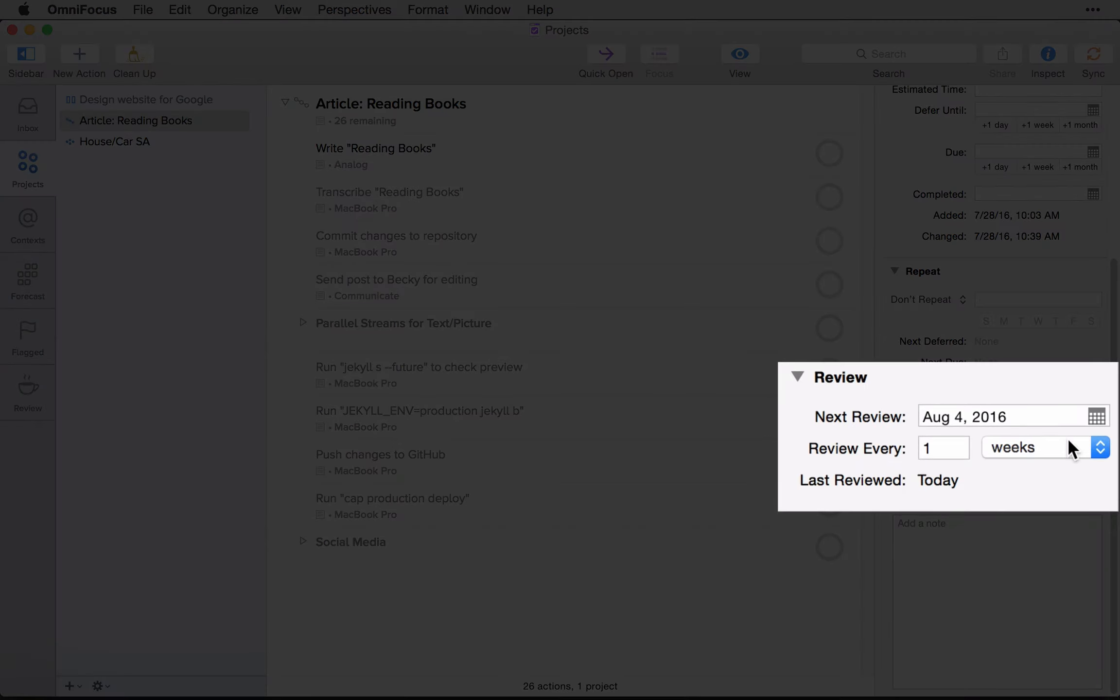
left_click(1072, 442)
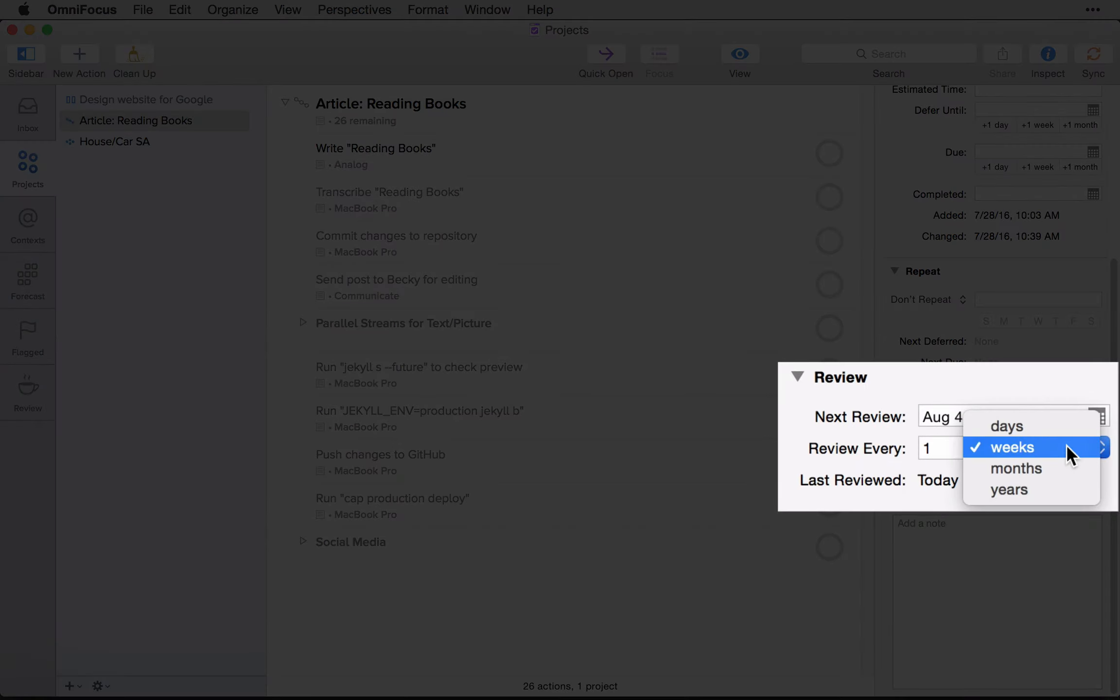
left_click(1061, 427)
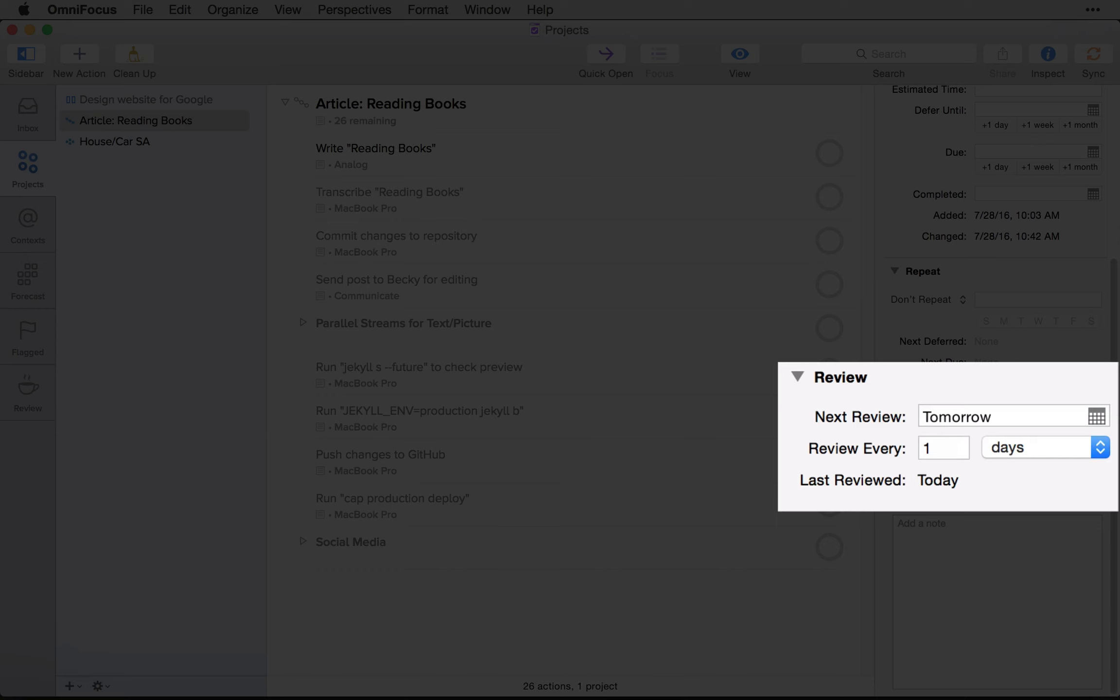
left_click(1065, 449)
left_click(1055, 509)
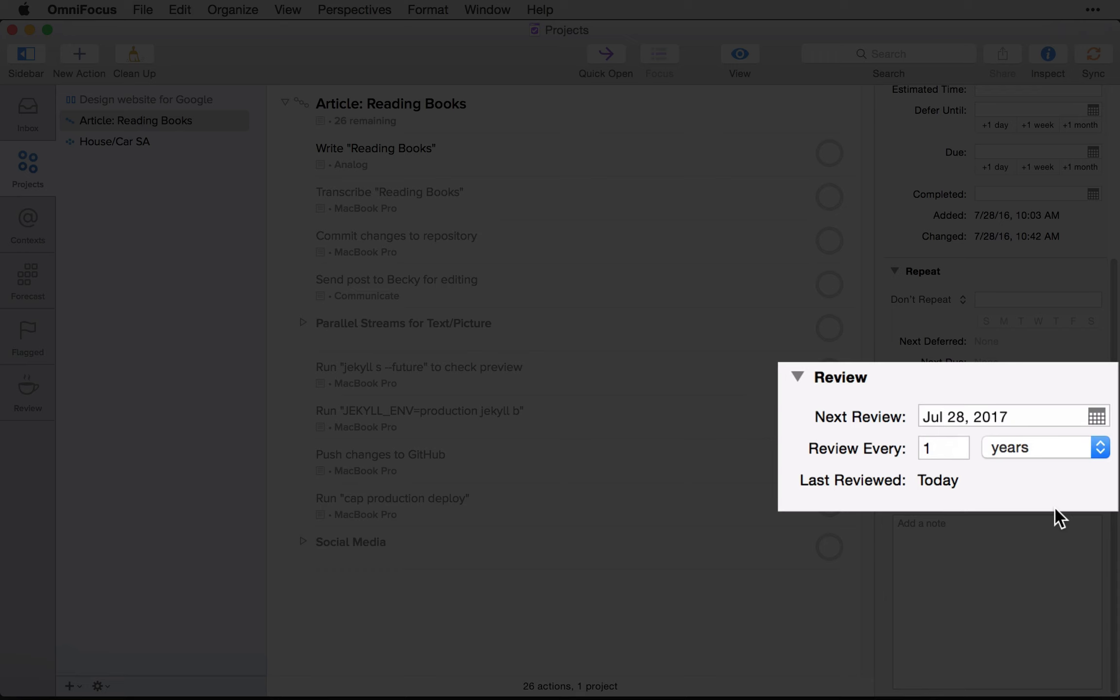
left_click(1021, 448)
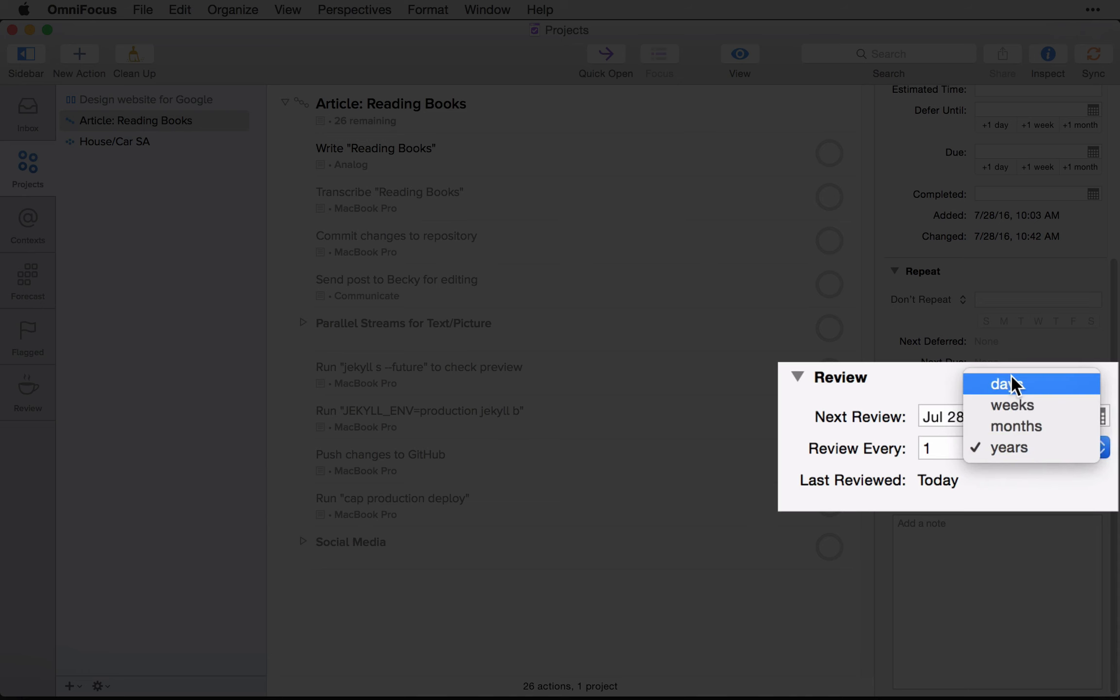
left_click(1004, 424)
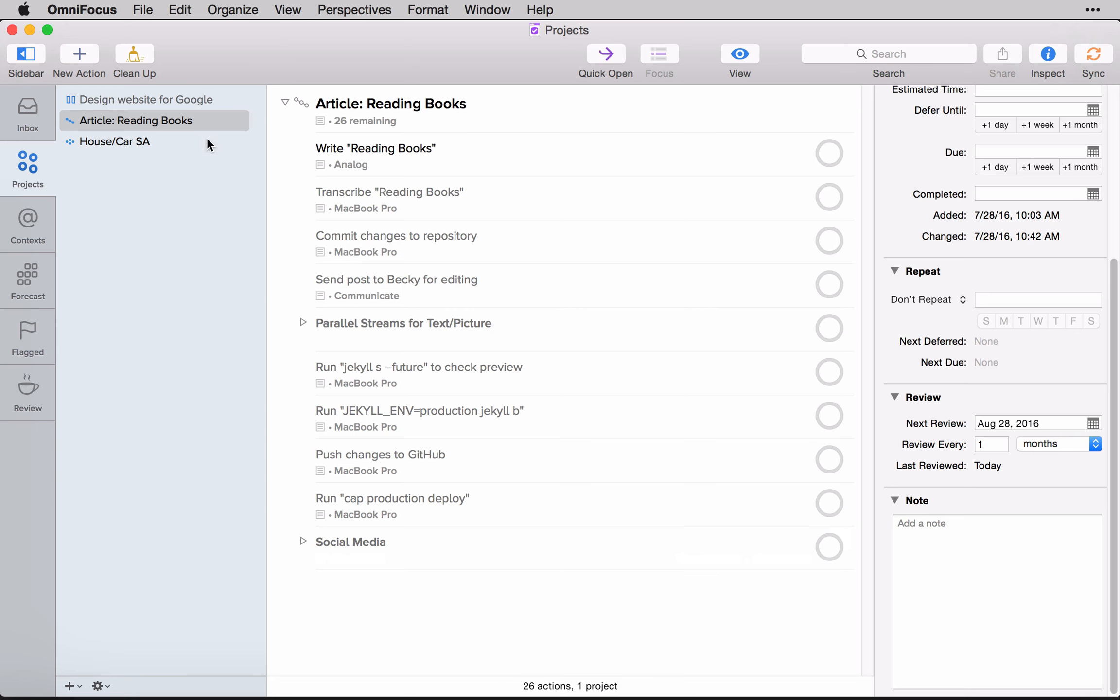
Copy the "Design website for Google" project as a link and paste it into the note of "Article: Reading Books".
left_click(192, 105)
right_click(192, 105)
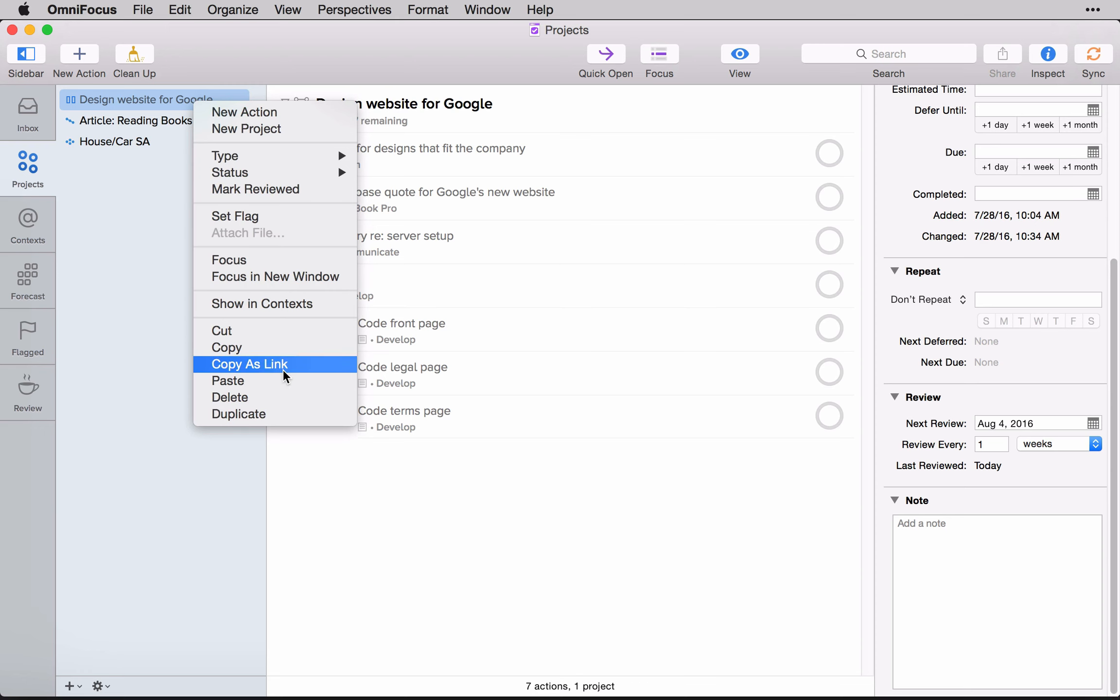
left_click(303, 369)
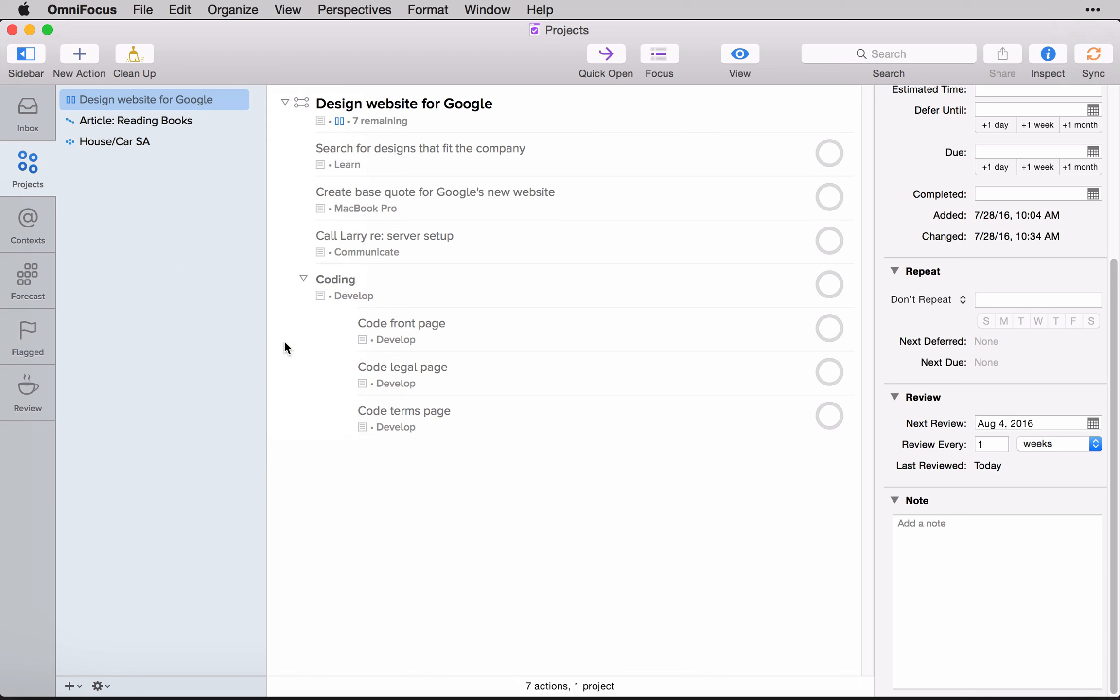
left_click(179, 120)
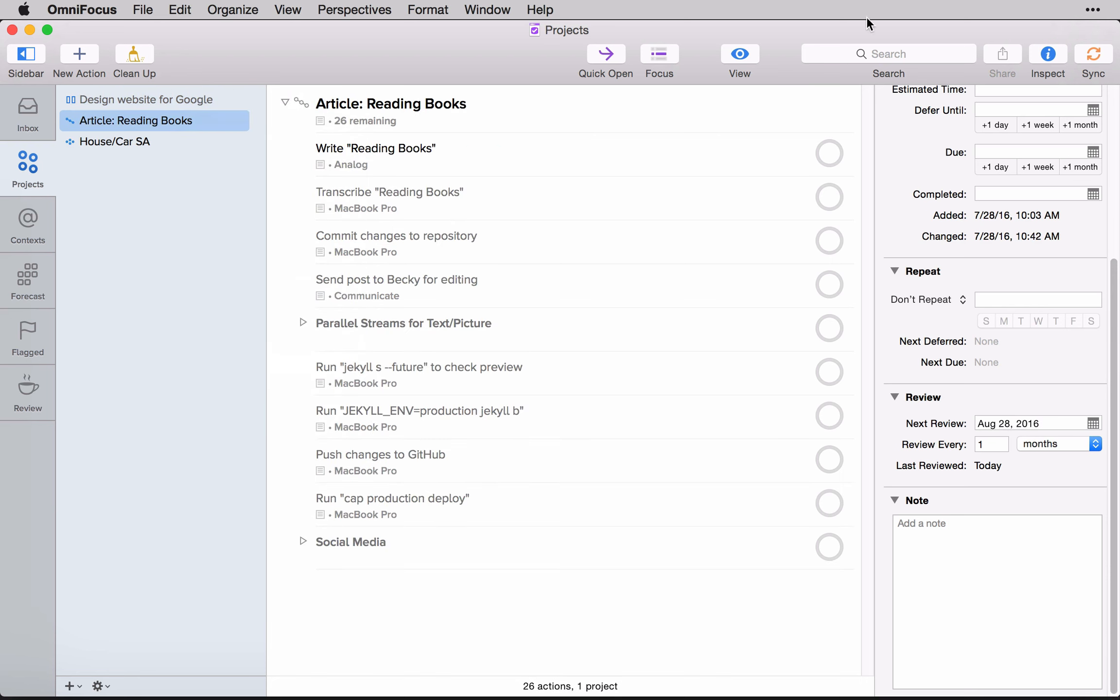
left_click(966, 558)
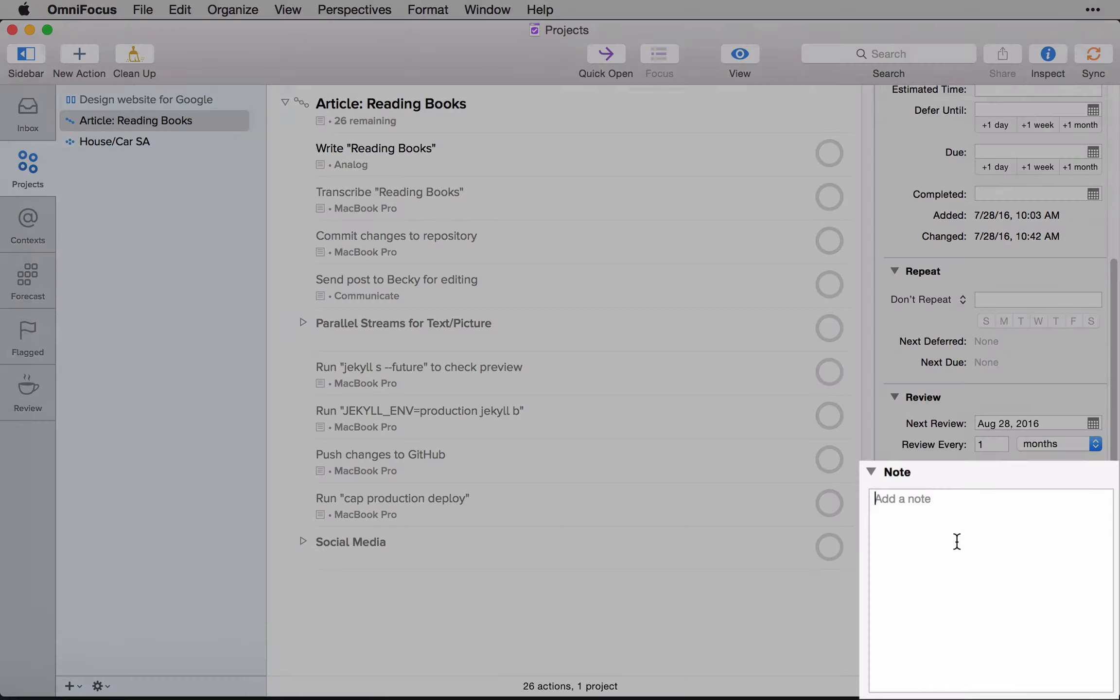
key("super+v")
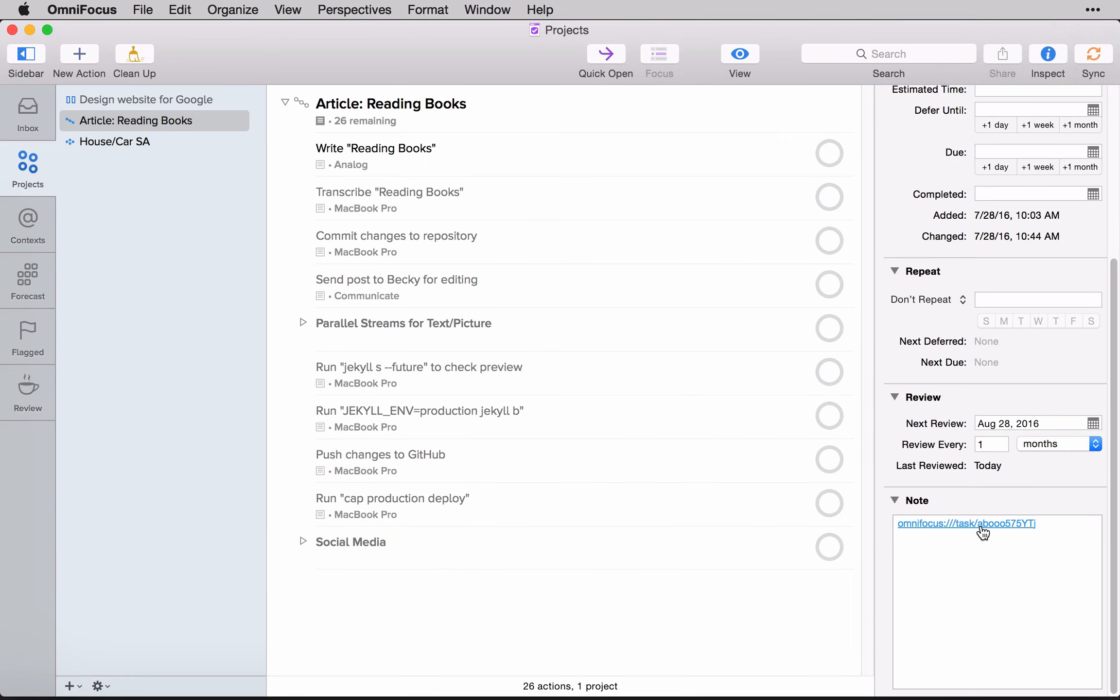
Follow the note's link to the website project and return to "Article: Reading Books".
left_click(982, 533)
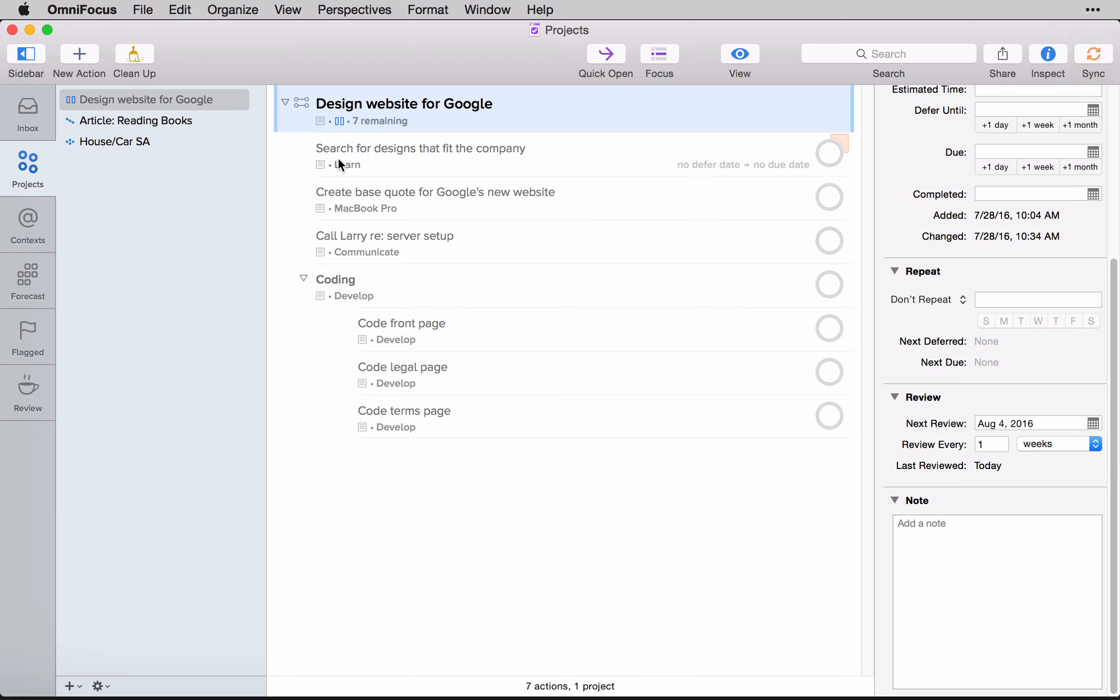
left_click(189, 125)
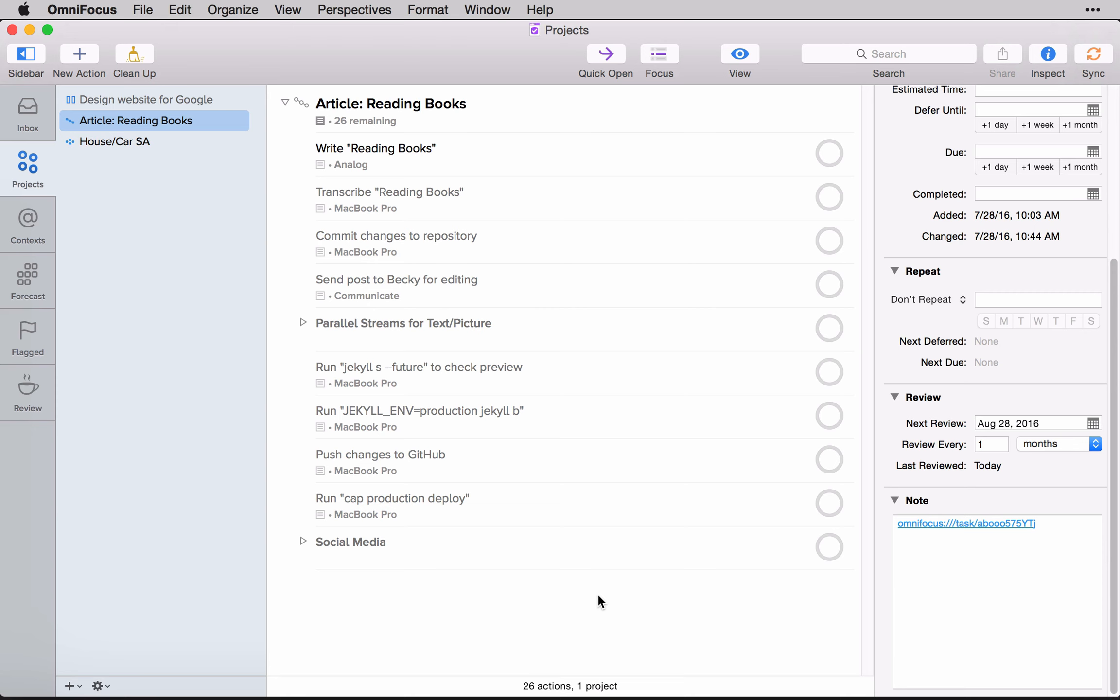
scroll(1040, 339, "up", 5)
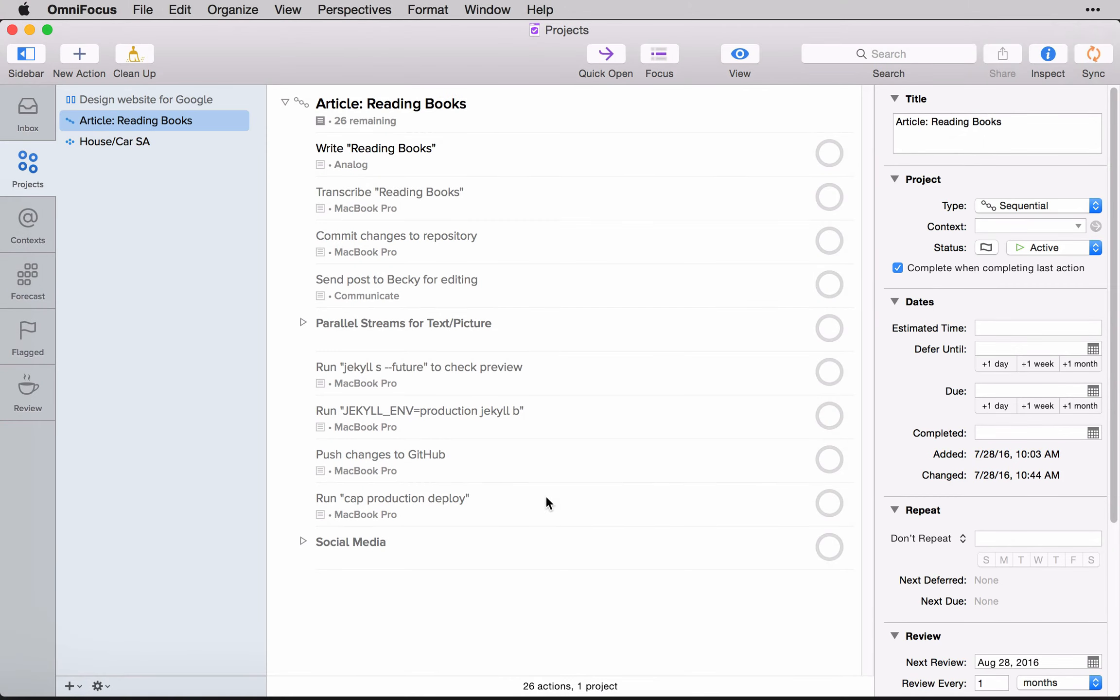
Expand the project's note beneath its title in the outline, and place the cursor in the inspector's Note field.
mouse_move(305, 120)
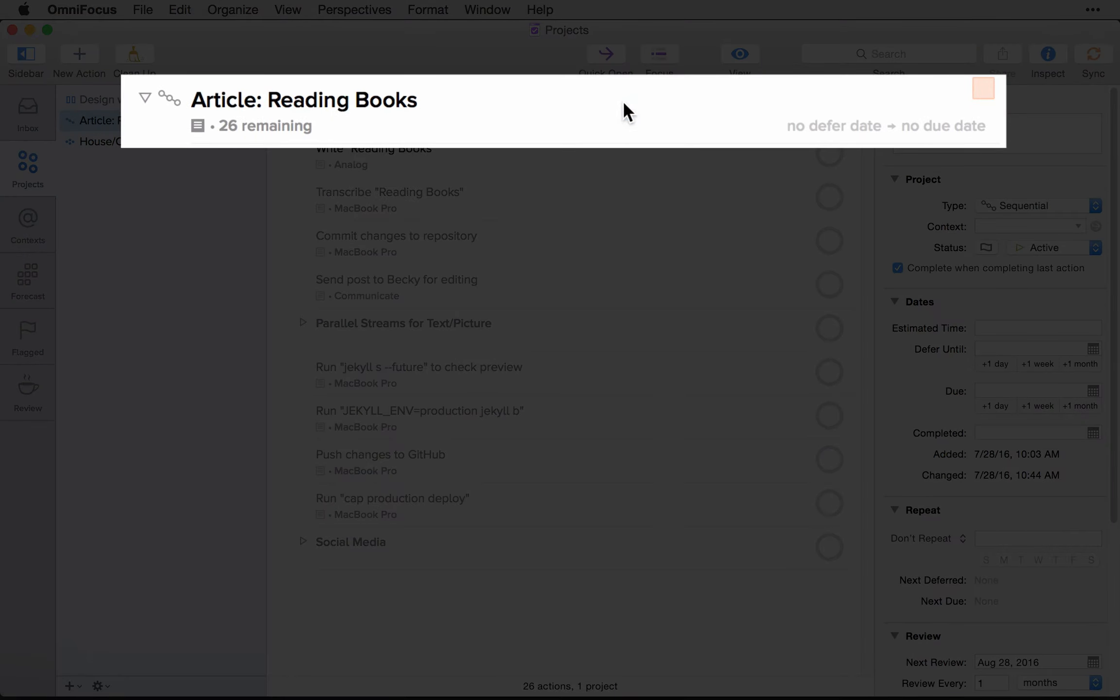
left_click(625, 103)
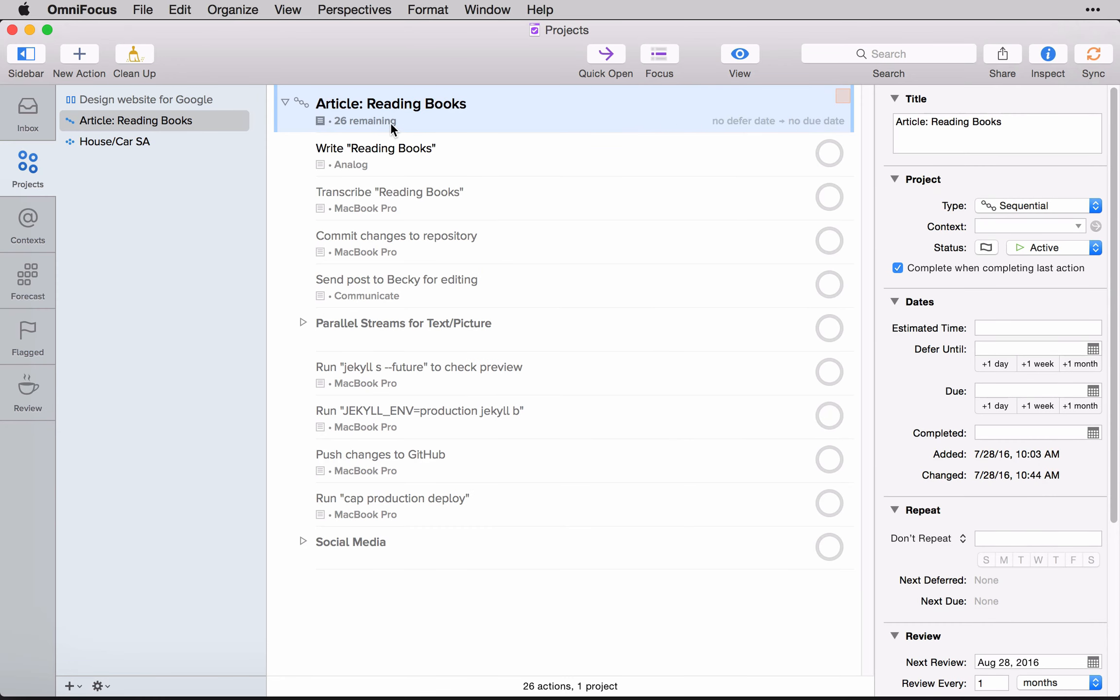
left_click(320, 119)
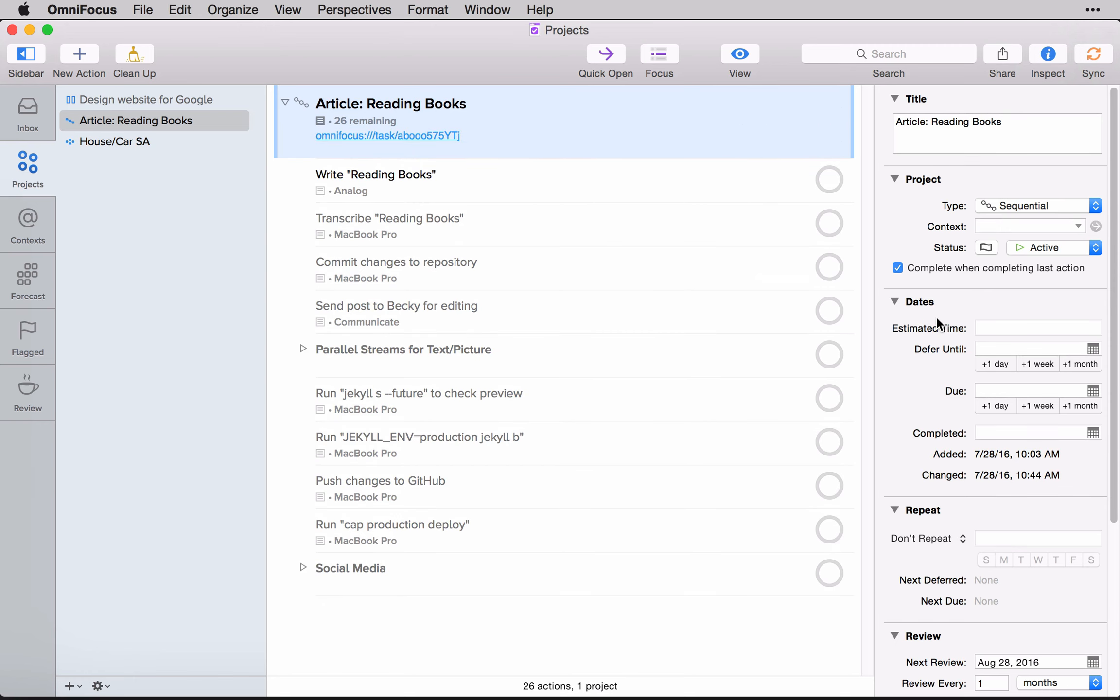
scroll(955, 345, "down", 5)
left_click(975, 561)
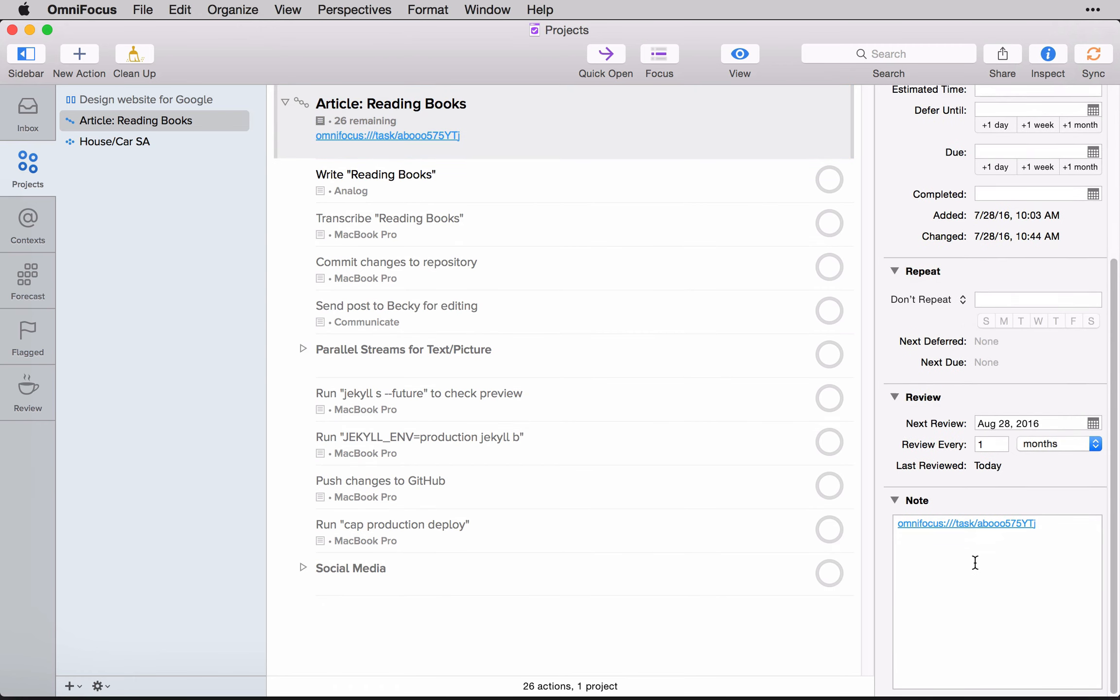
Add the line "Start typing" below the link in the inspector's note for "Article: Reading Books".
type("Start typing")
key("Return")
left_click(534, 619)
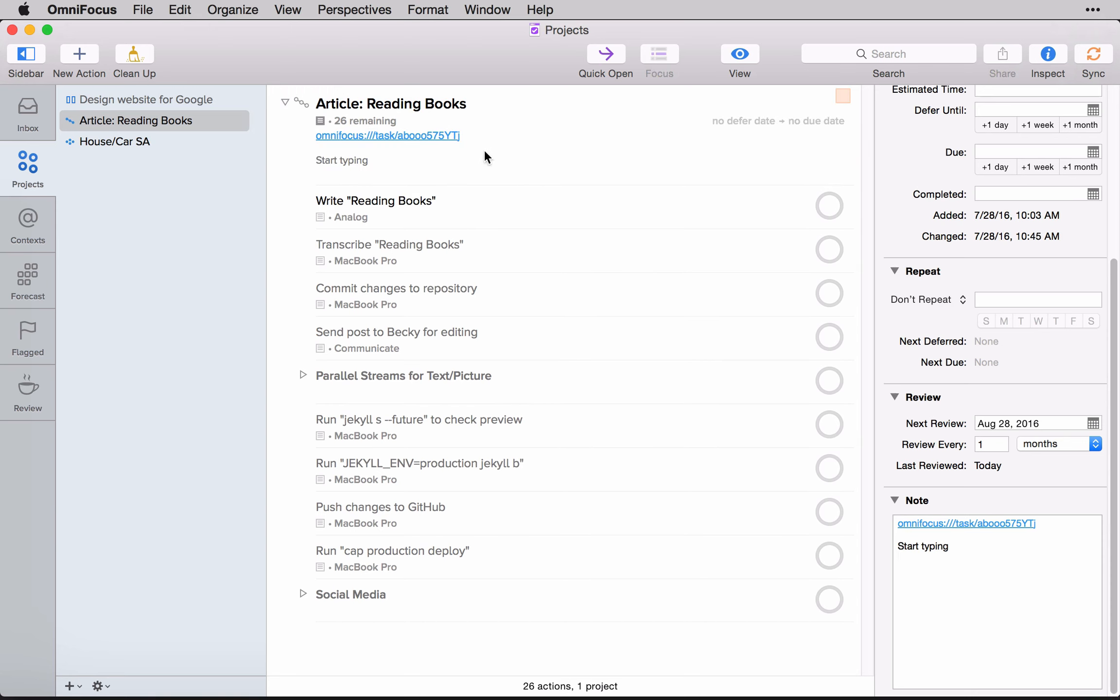
Add a new line reading "Start" after "Start typing" in the note beneath the project's title in the outline.
left_click(407, 157)
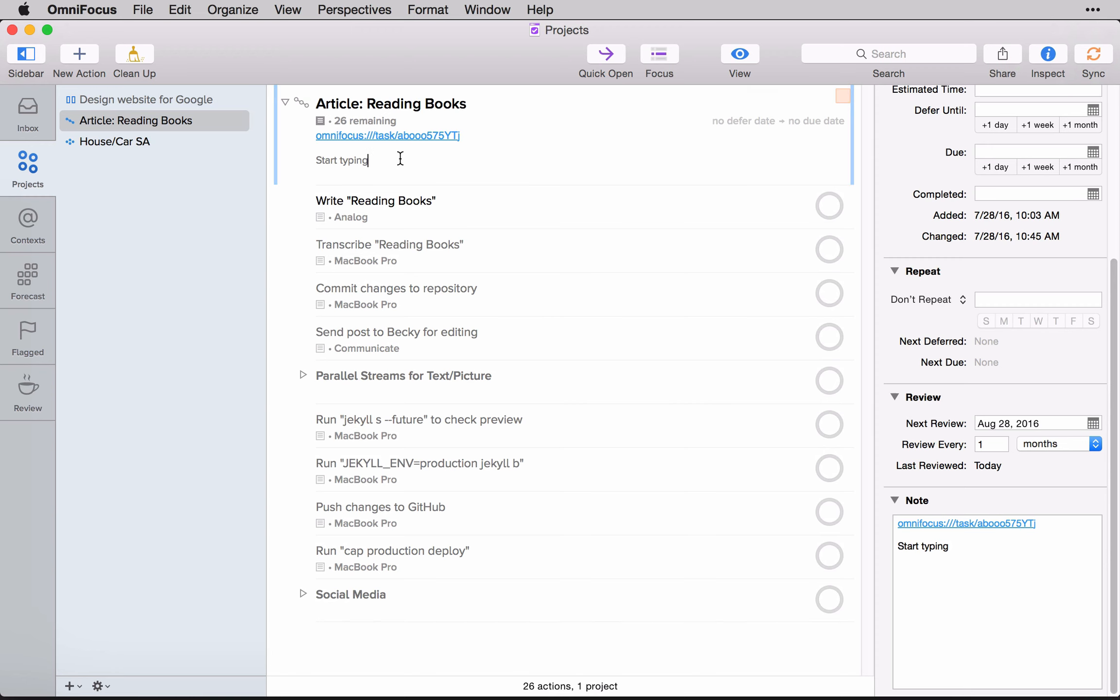
key("Return")
type("Sta")
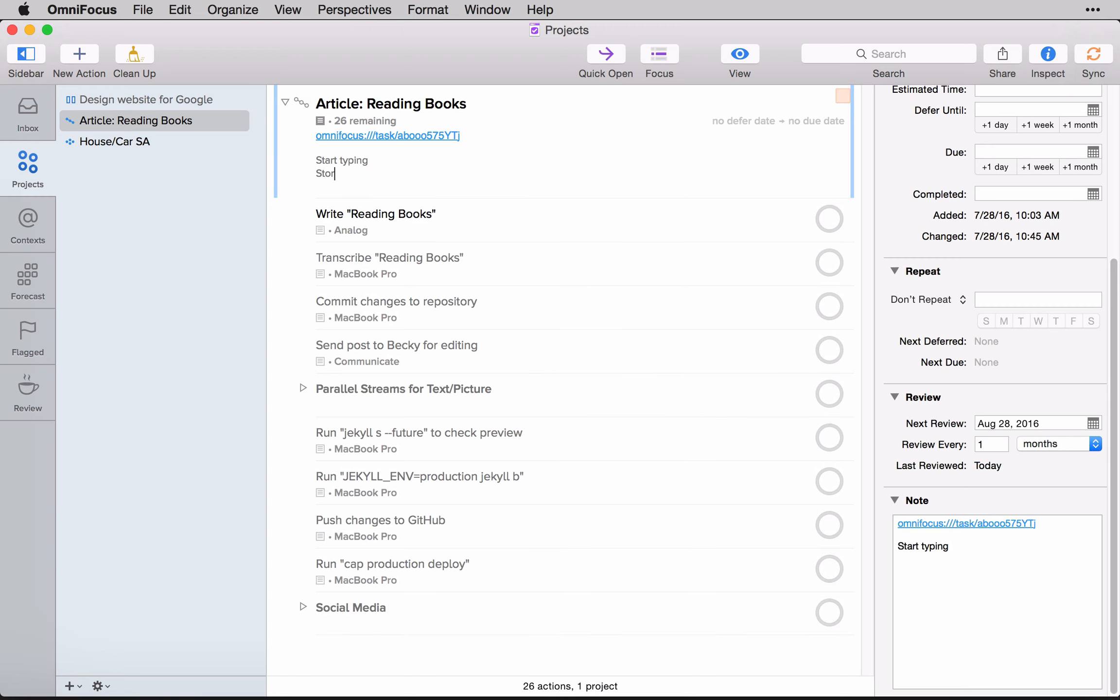
key("BackSpace")
type("art")
key("Return")
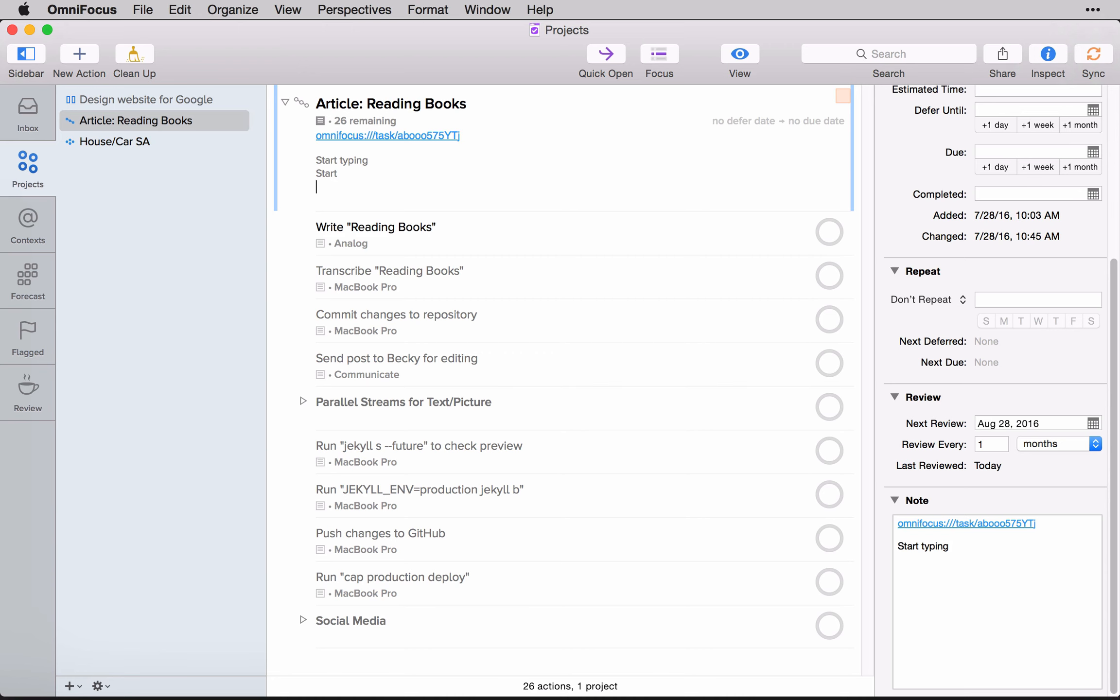
left_click(445, 669)
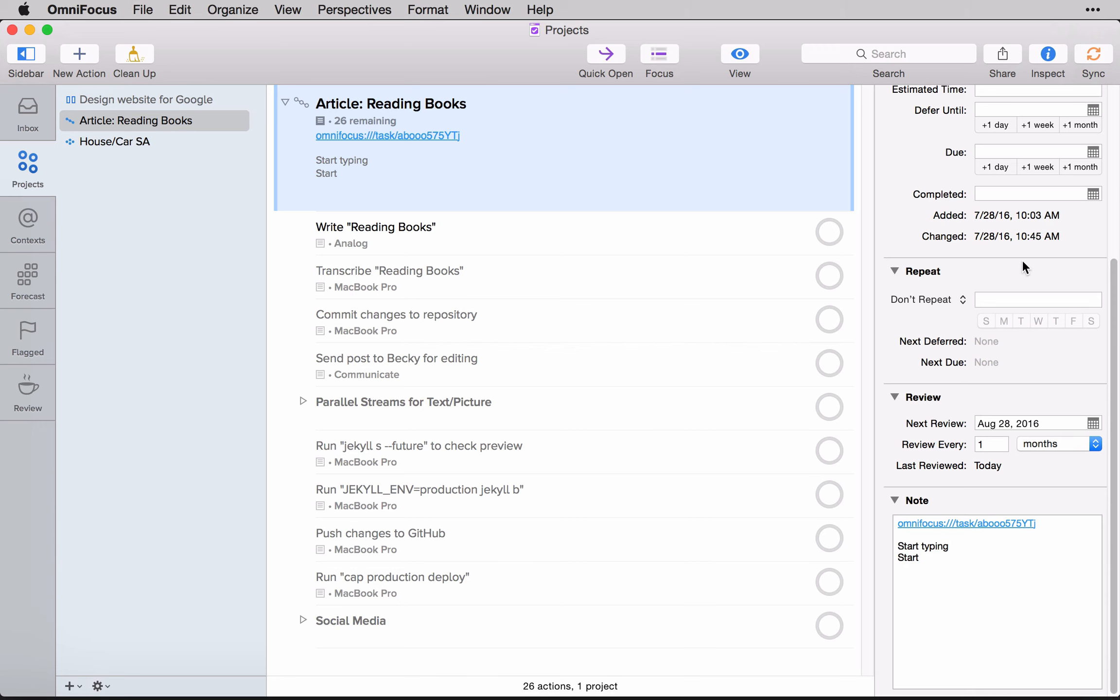
scroll(1021, 263, "up", 5)
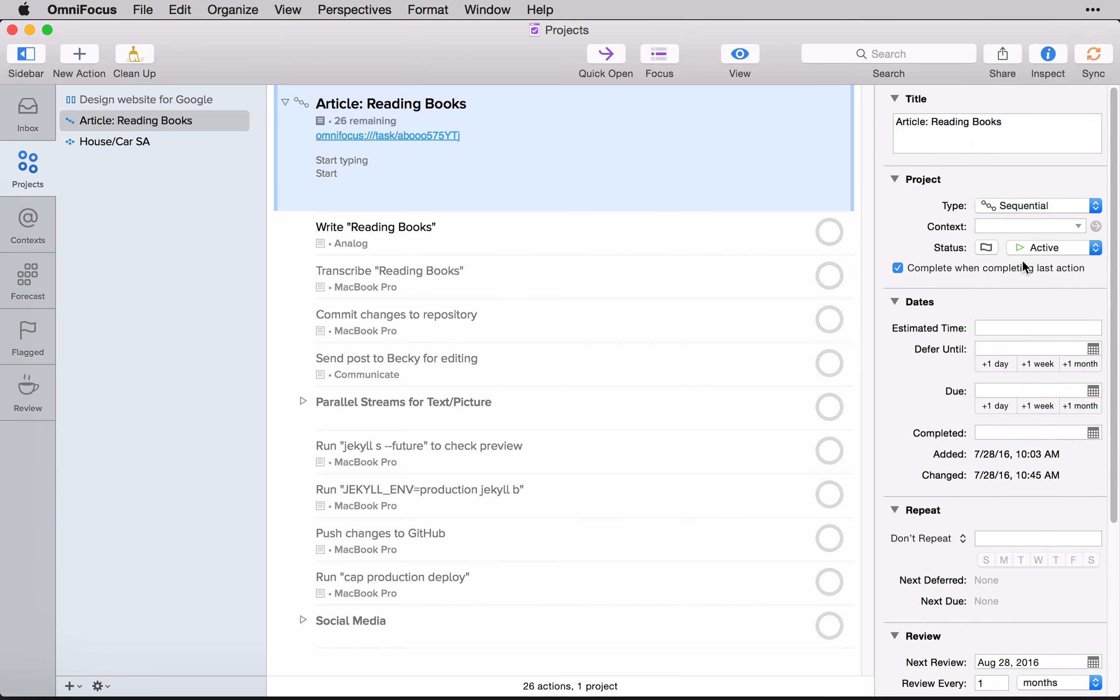